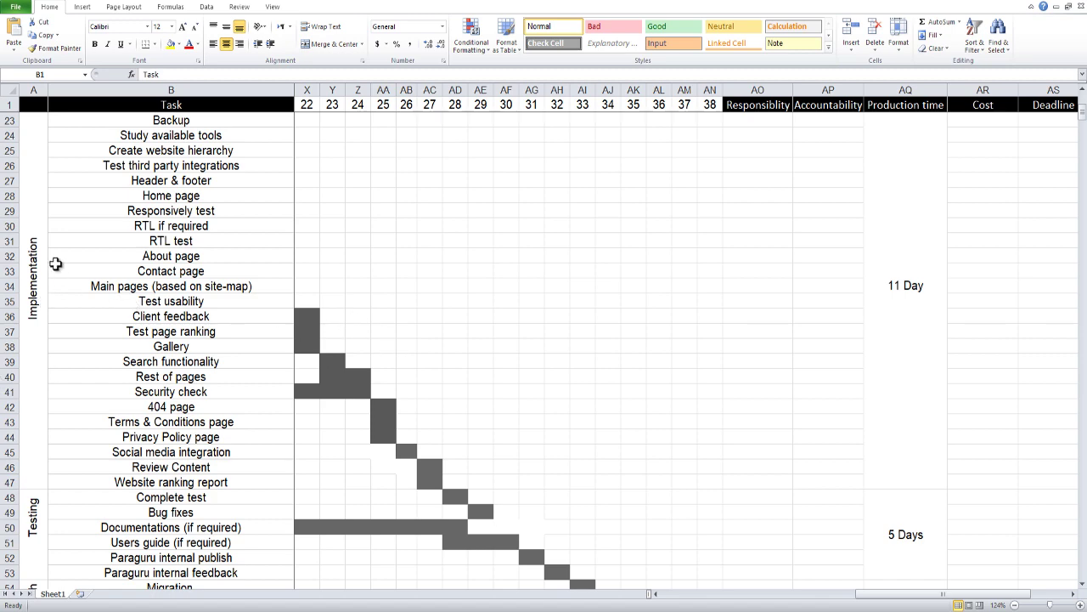
- Review the website project schedule's task list from the planning phase through launch
scroll(55, 264, up, 4)
scroll(55, 264, up, 3)
scroll(54, 265, down, 7)
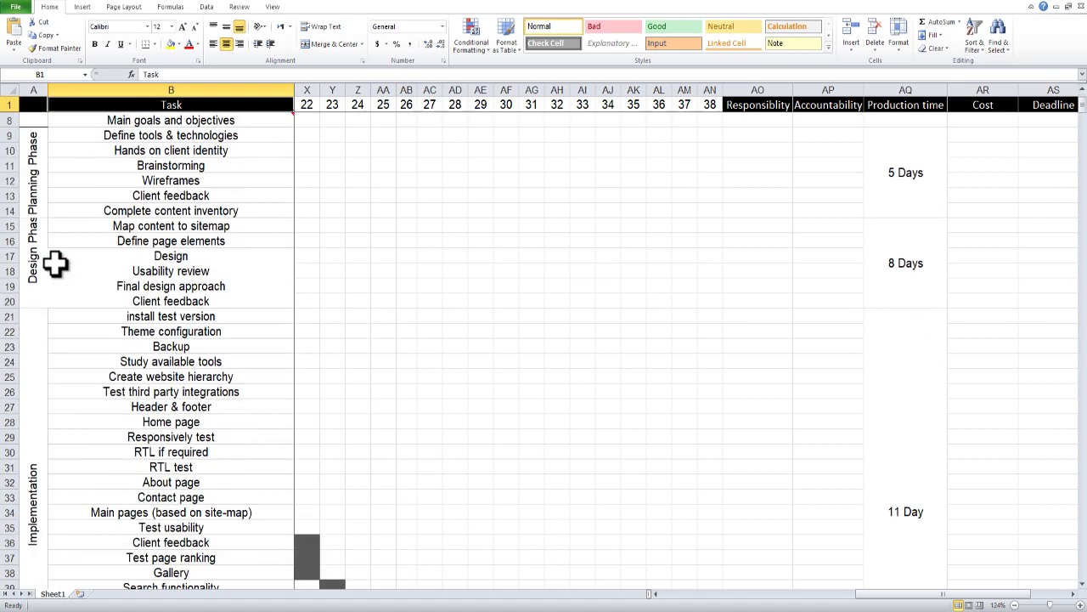
scroll(54, 265, down, 3)
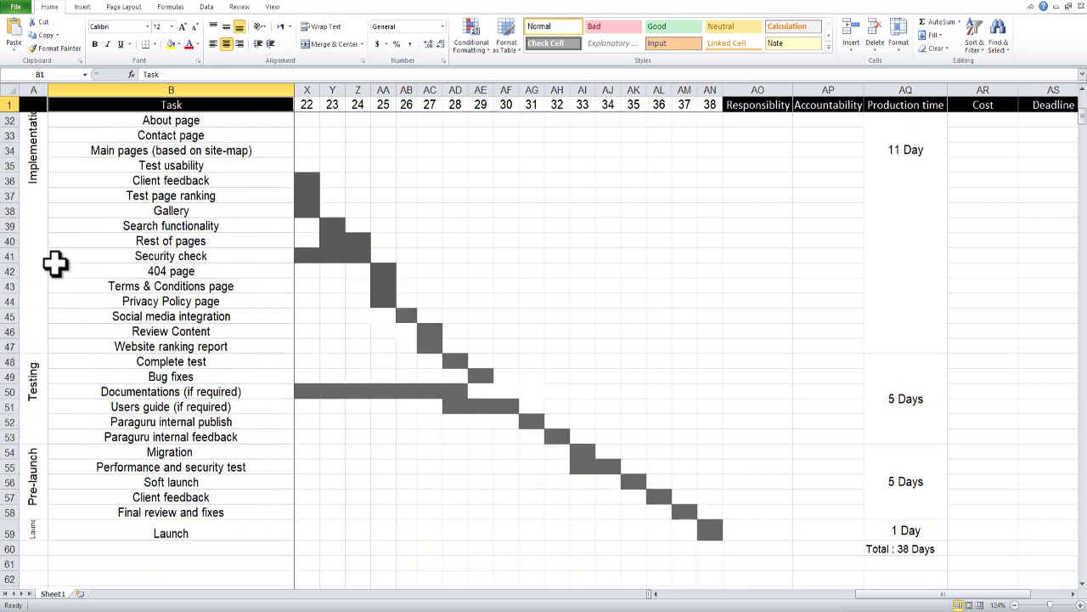
scroll(54, 264, up, 10)
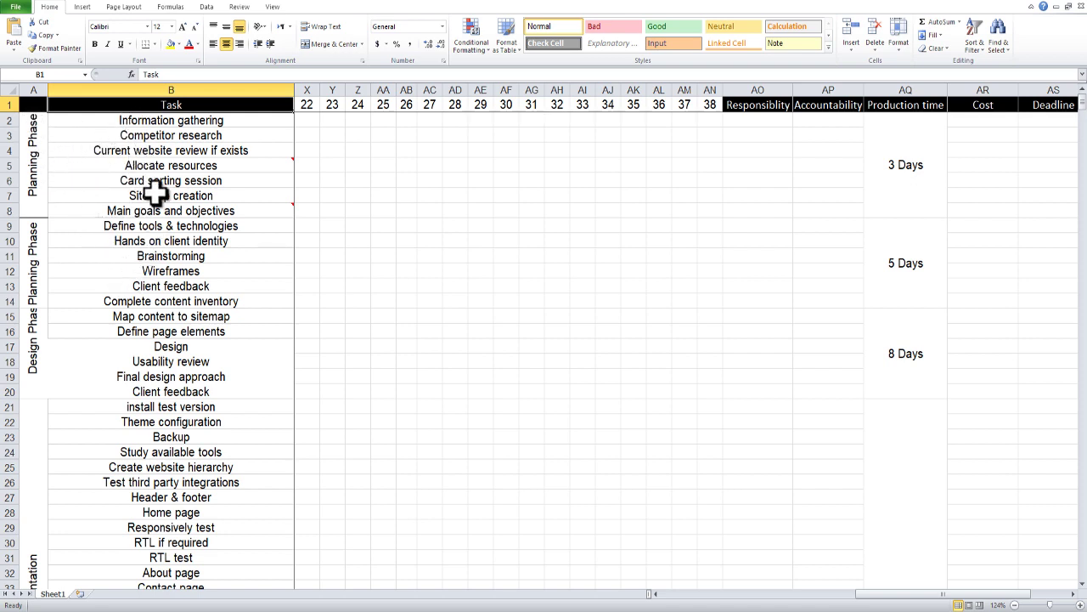
- Locate the client feedback tasks in rows 13, 20 and 36 and trace their bars across the schedule's timeline
click(93, 286)
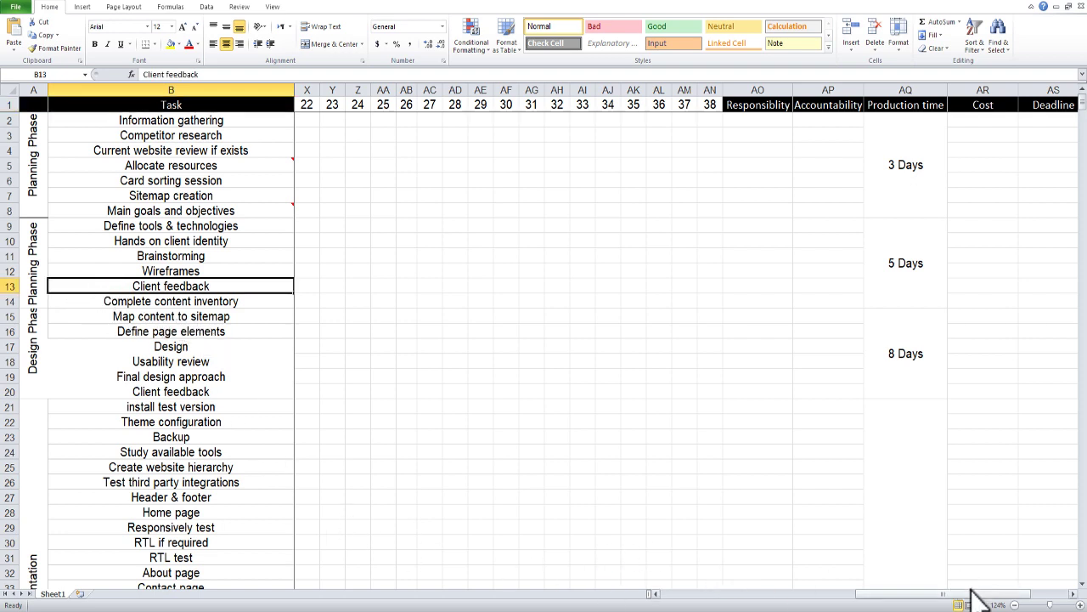
drag(961, 594, 581, 592)
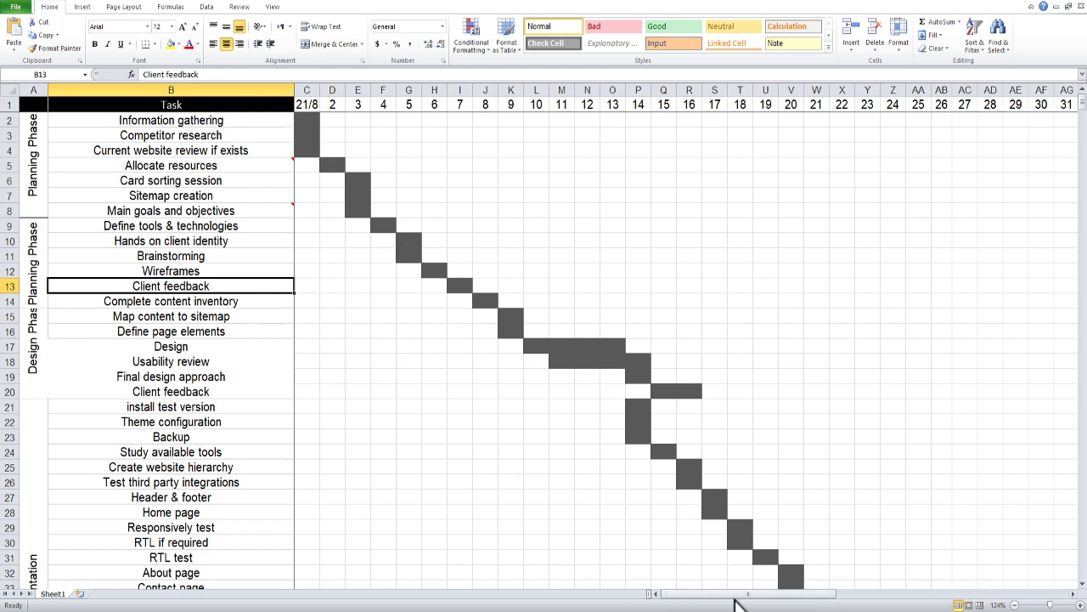
drag(735, 598, 789, 601)
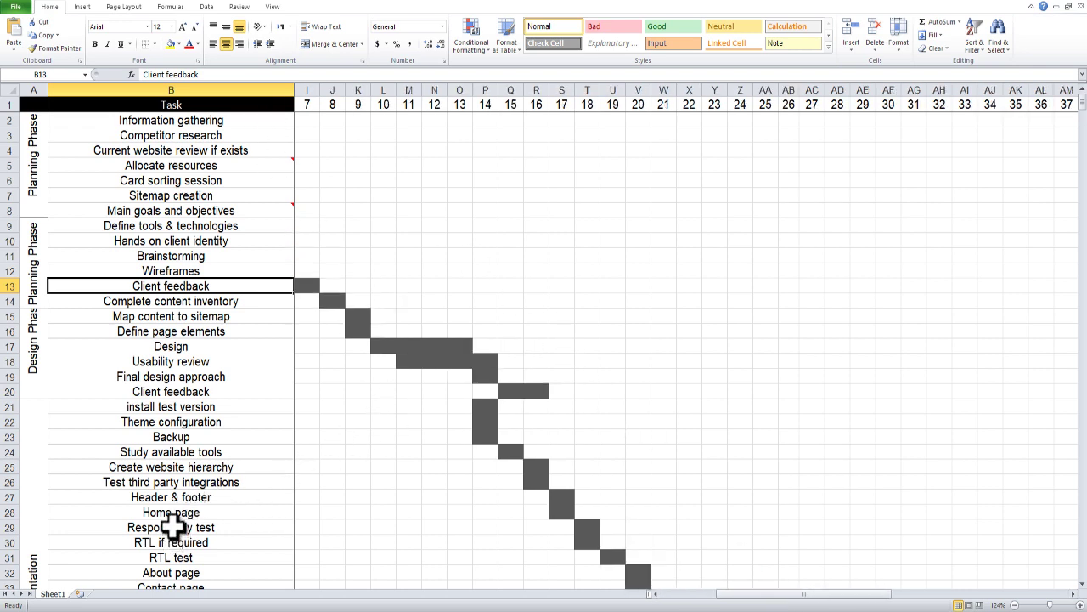
scroll(164, 480, down, 1)
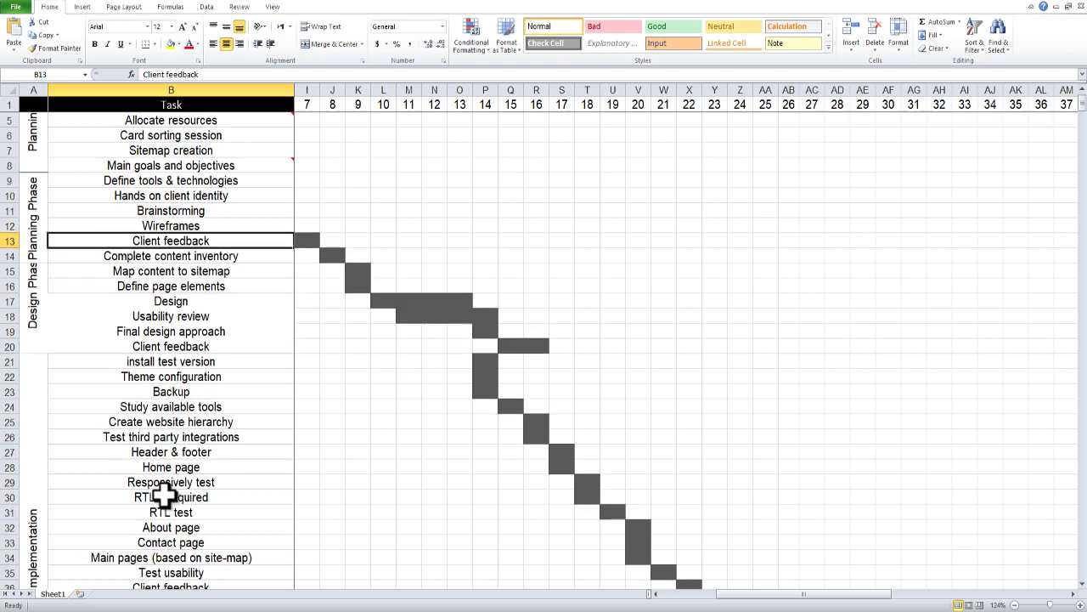
click(168, 347)
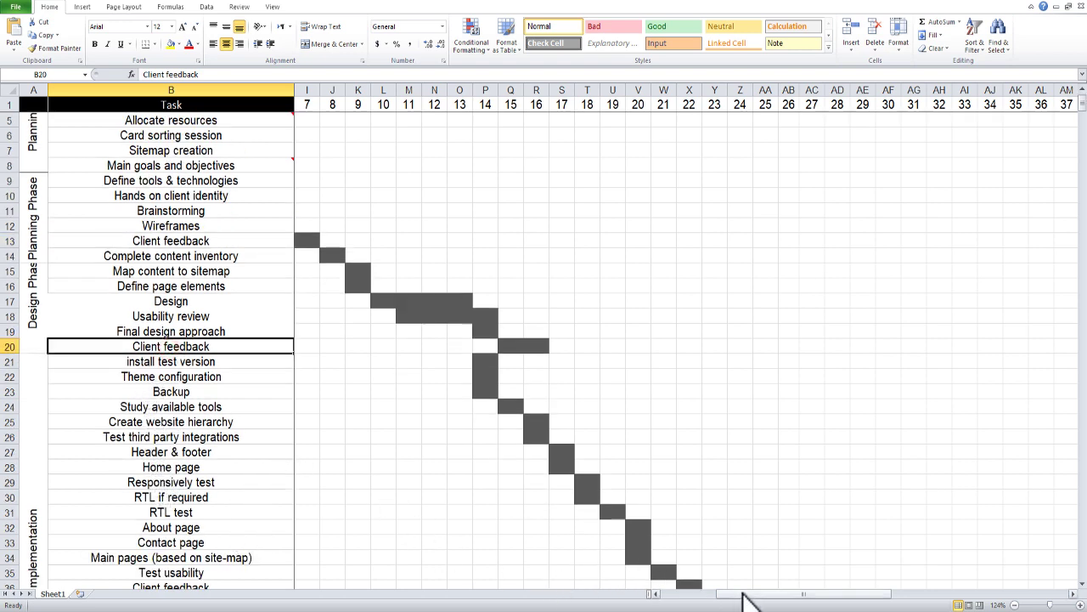
drag(743, 599, 821, 585)
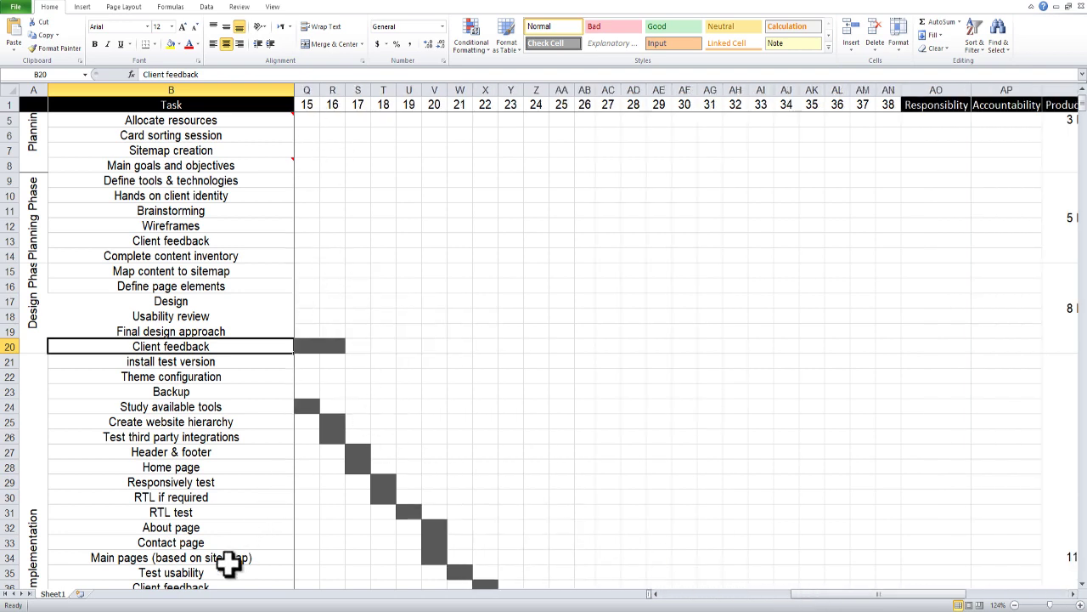
scroll(193, 568, down, 1)
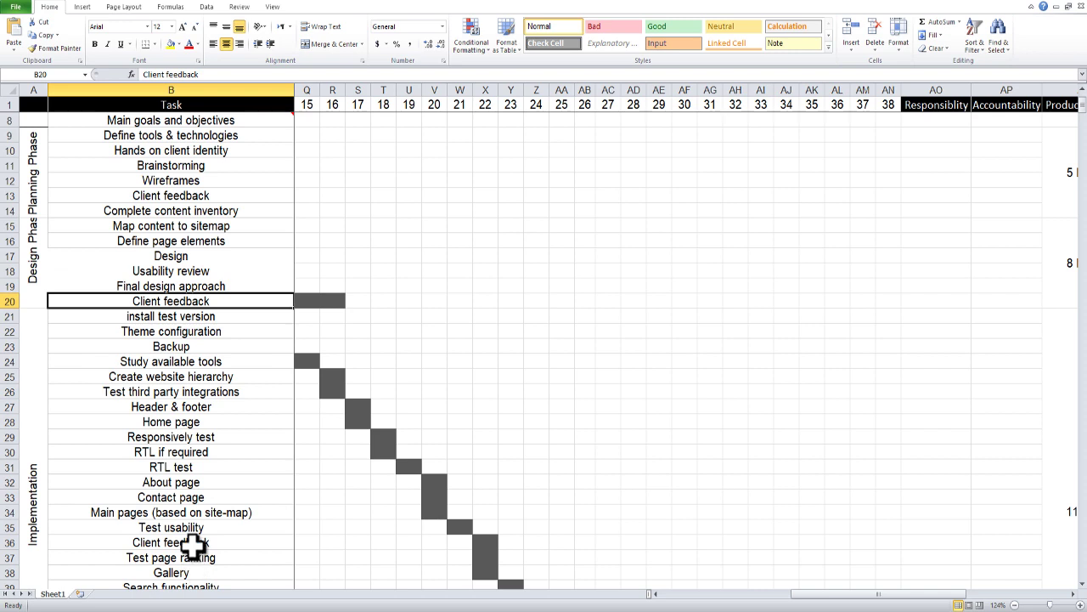
click(194, 547)
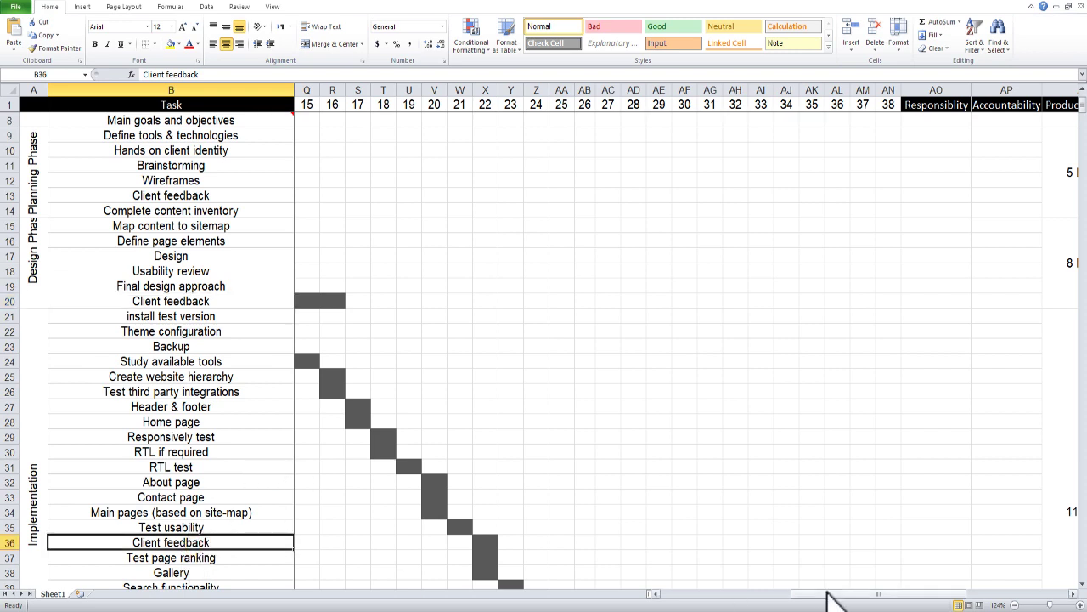
drag(829, 599, 891, 597)
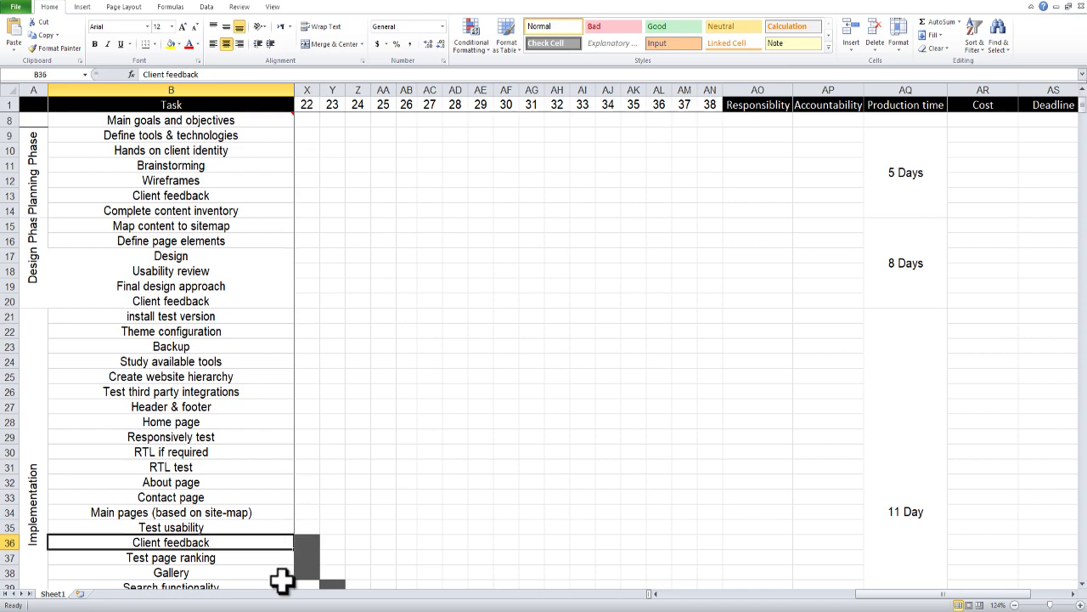
- Find the Launch task in the schedule and select its bar under day 38
scroll(289, 552, down, 9)
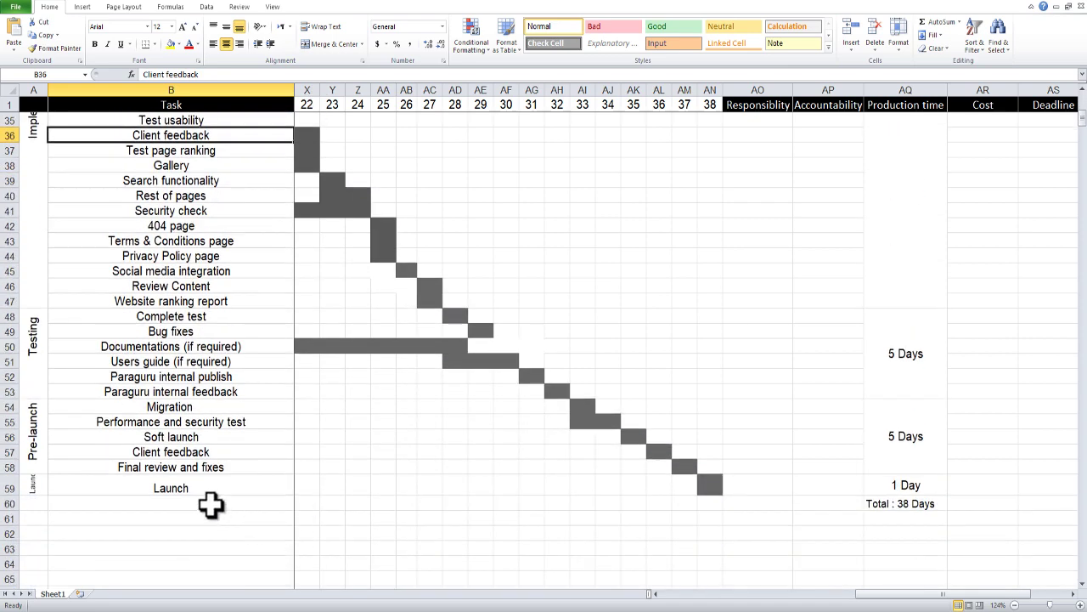
click(182, 486)
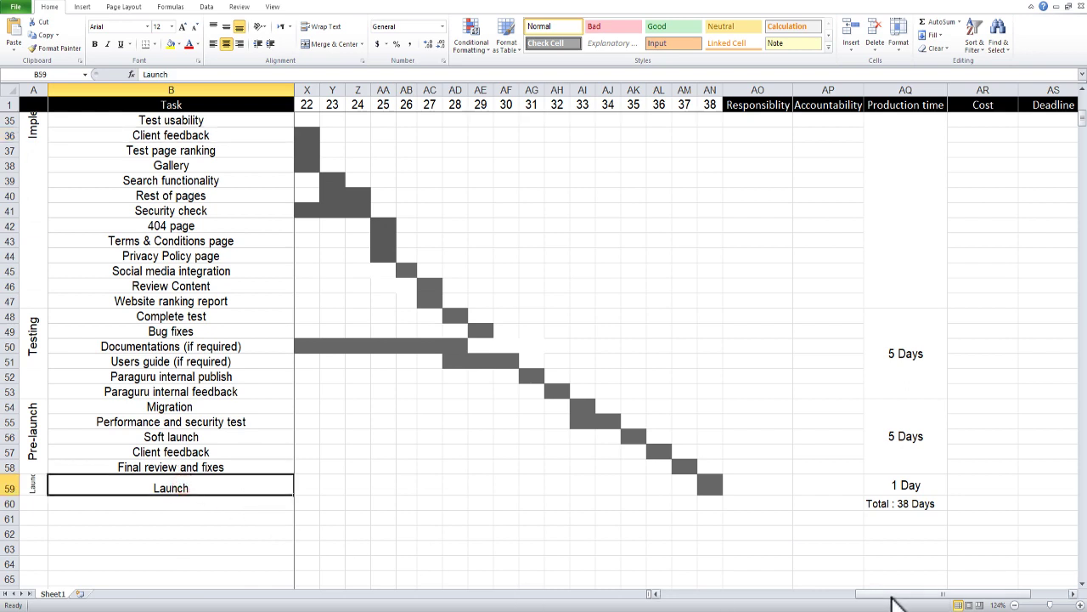
drag(885, 600, 892, 600)
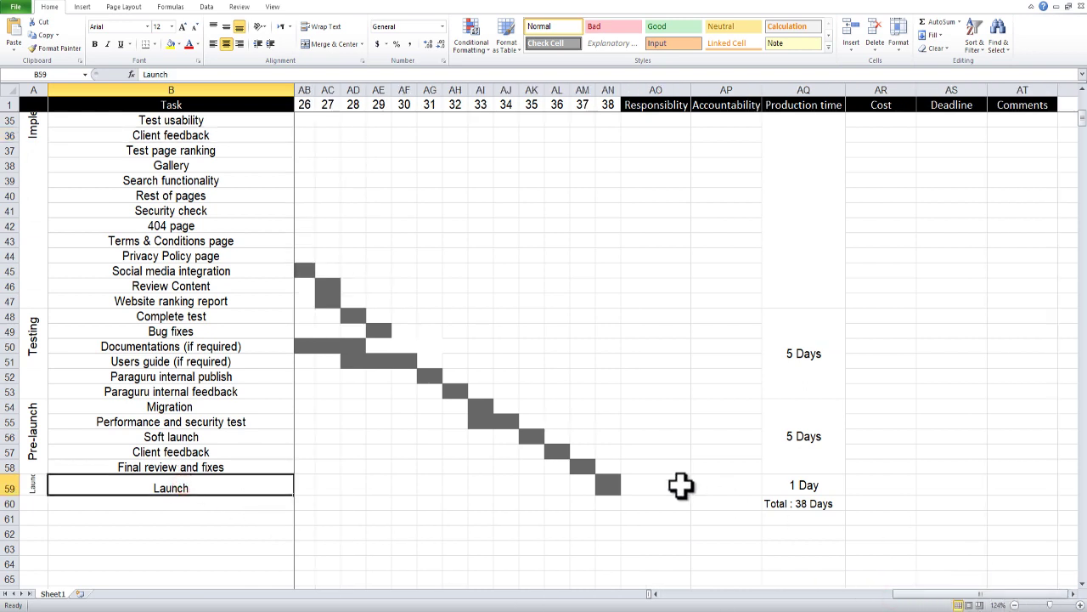
click(608, 483)
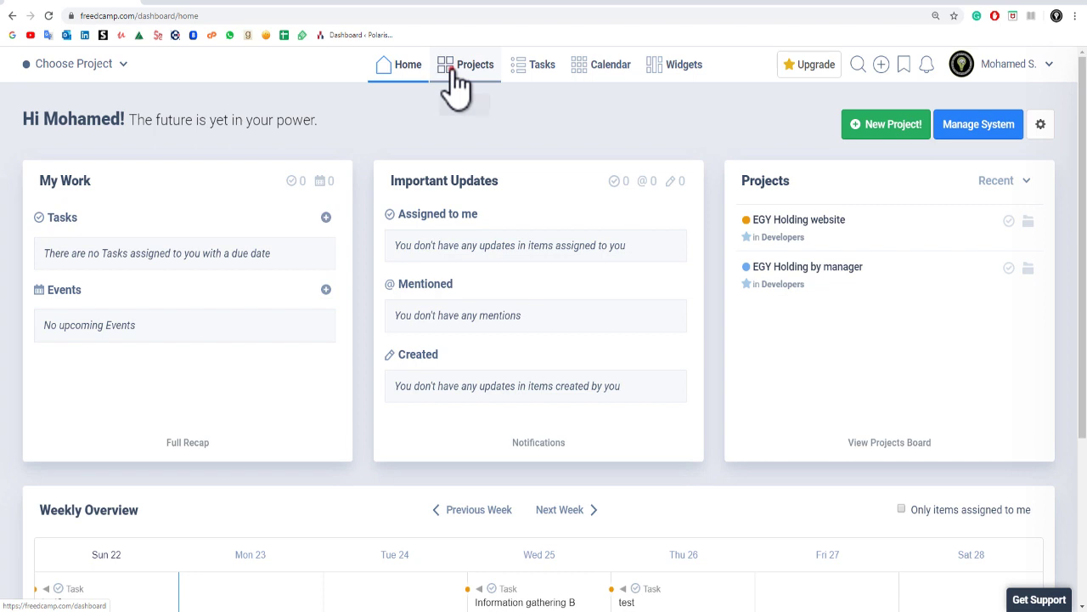
- In Freedcamp, go from the project board to system management and select the EGY Holding website project under Developers
click(456, 72)
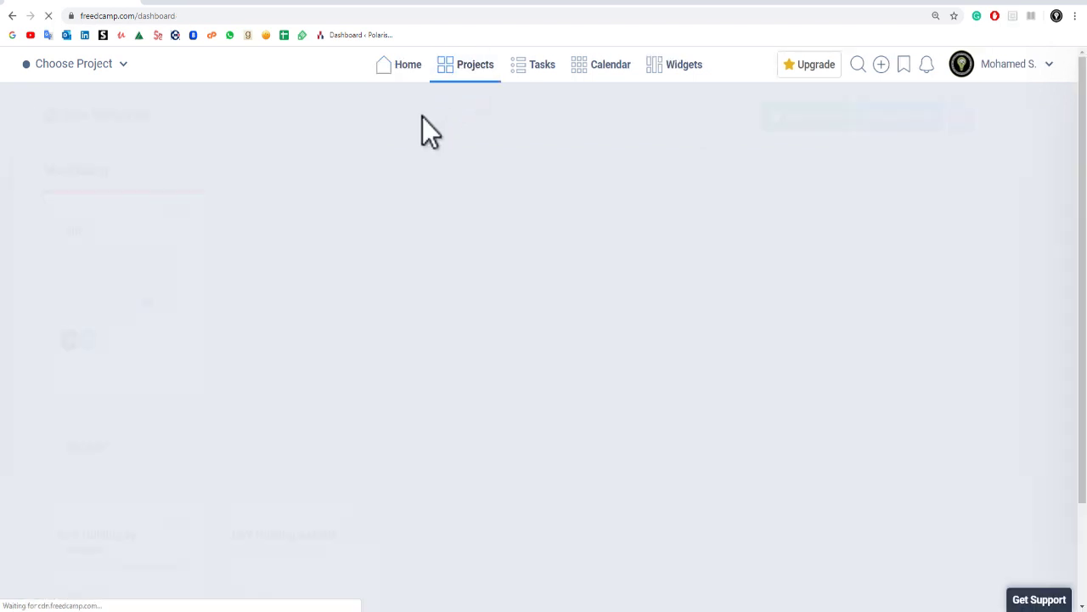
scroll(403, 382, down, 1)
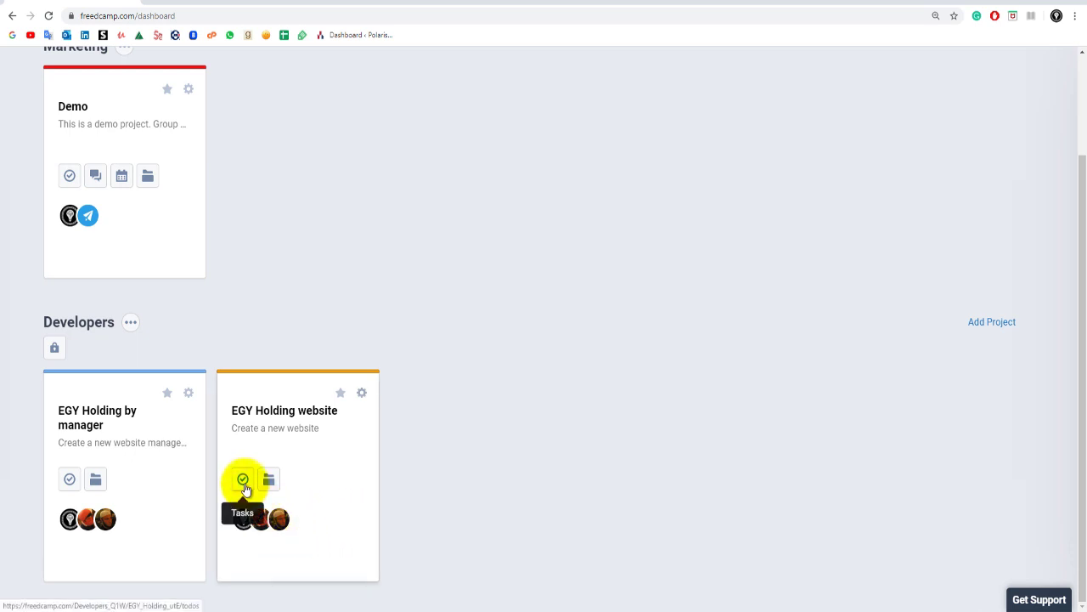
scroll(272, 468, up, 3)
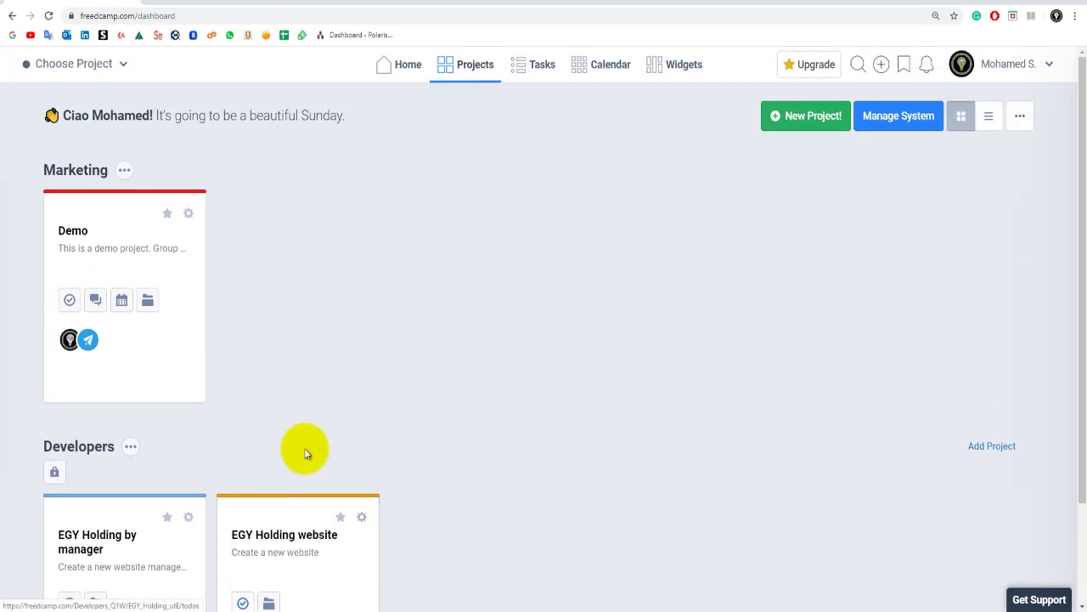
click(893, 121)
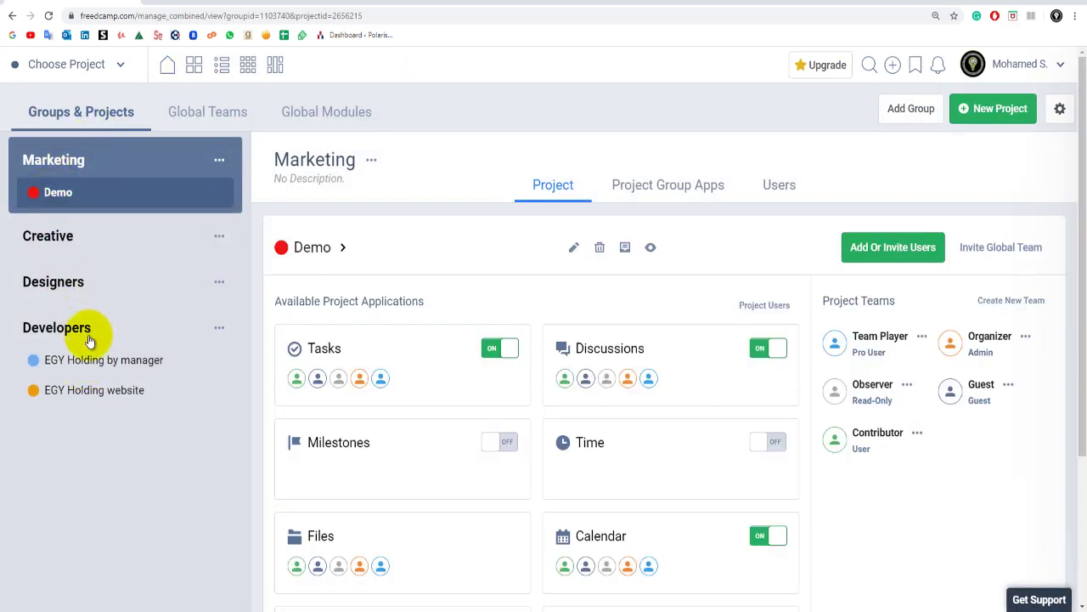
click(95, 360)
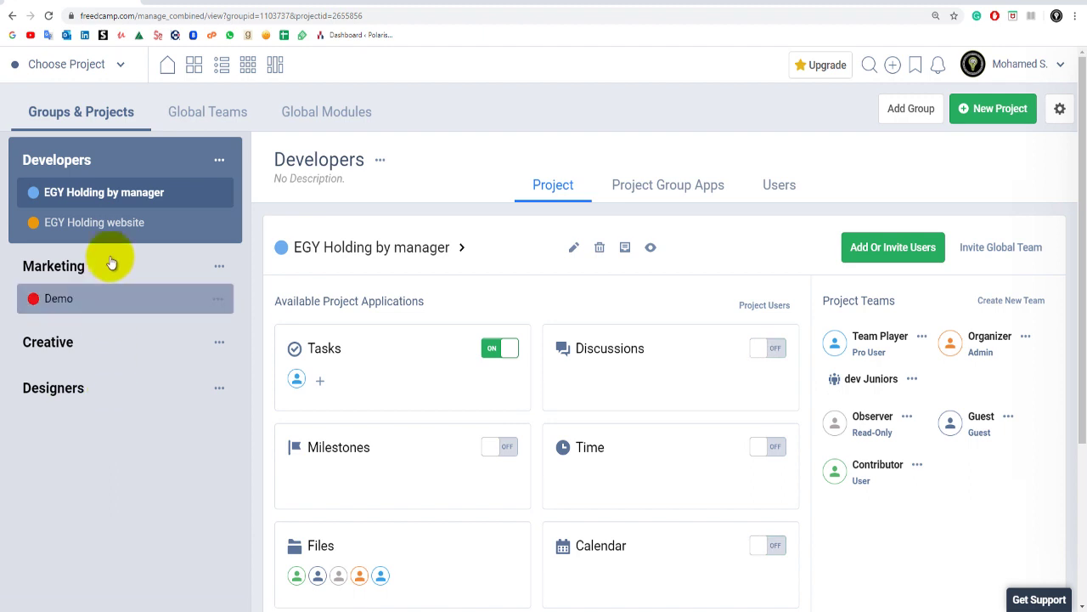
click(114, 225)
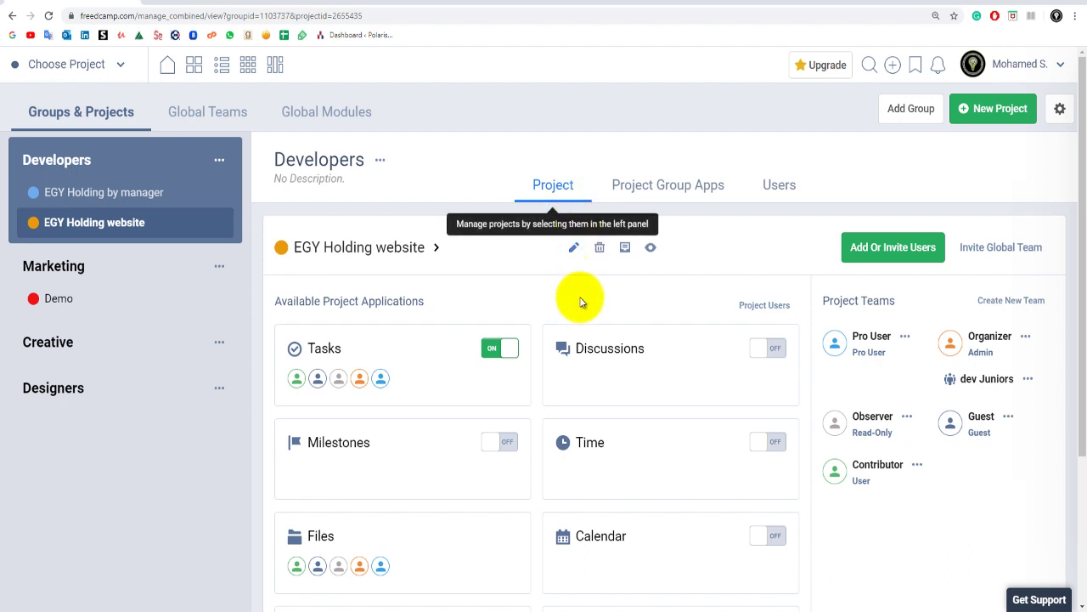
- Enable the Milestones application for the EGY Holding website project
scroll(582, 381, down, 1)
click(500, 382)
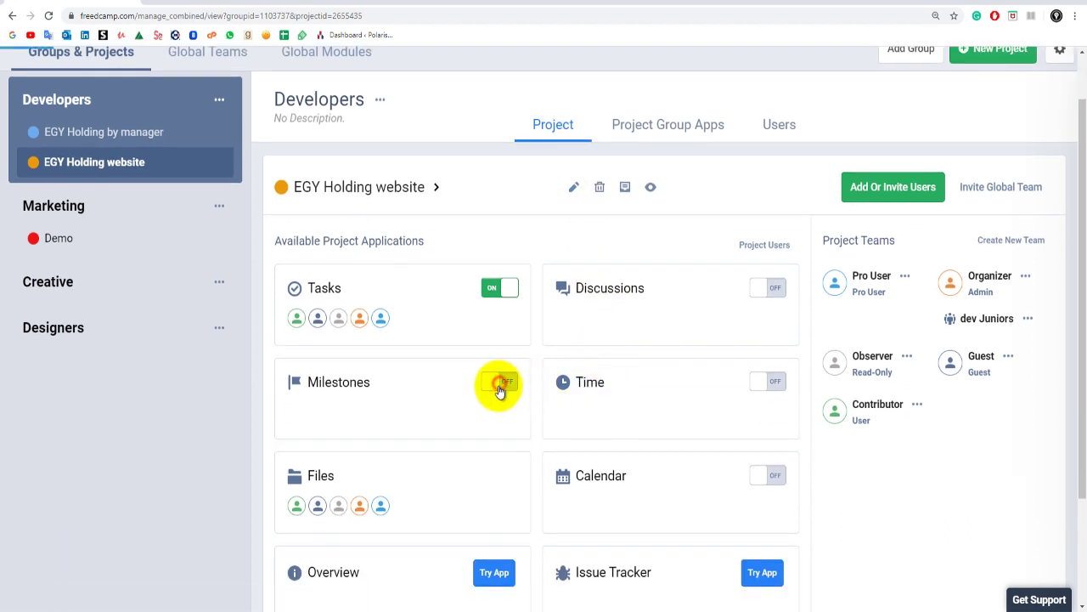
mouse_move(289, 386)
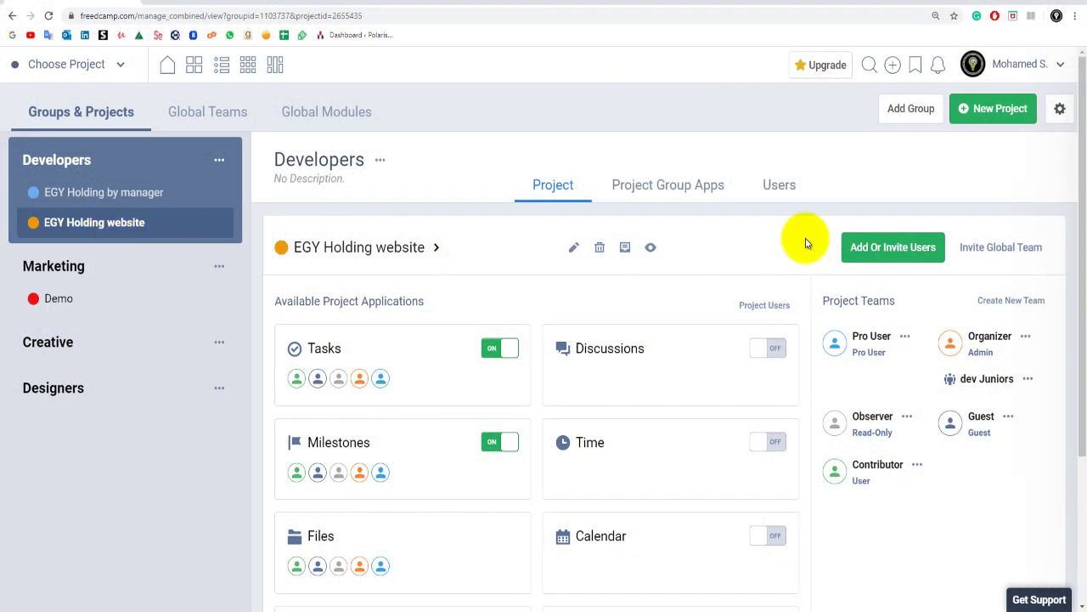
- View the EGY Holding website project's task board and collapse the Planning Phase A and Planning Phase B lists
click(651, 247)
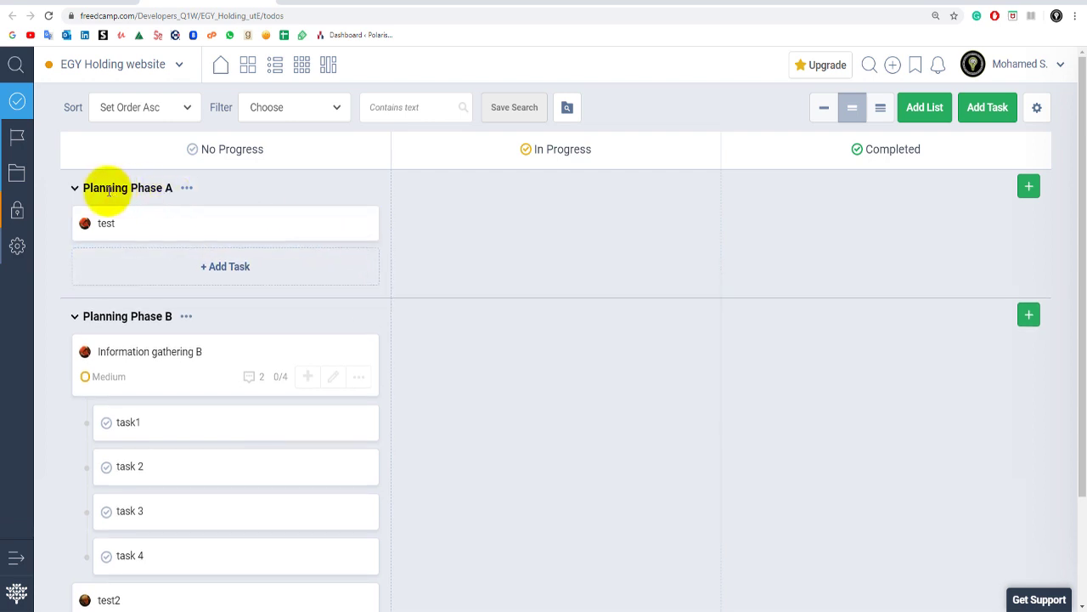
click(74, 191)
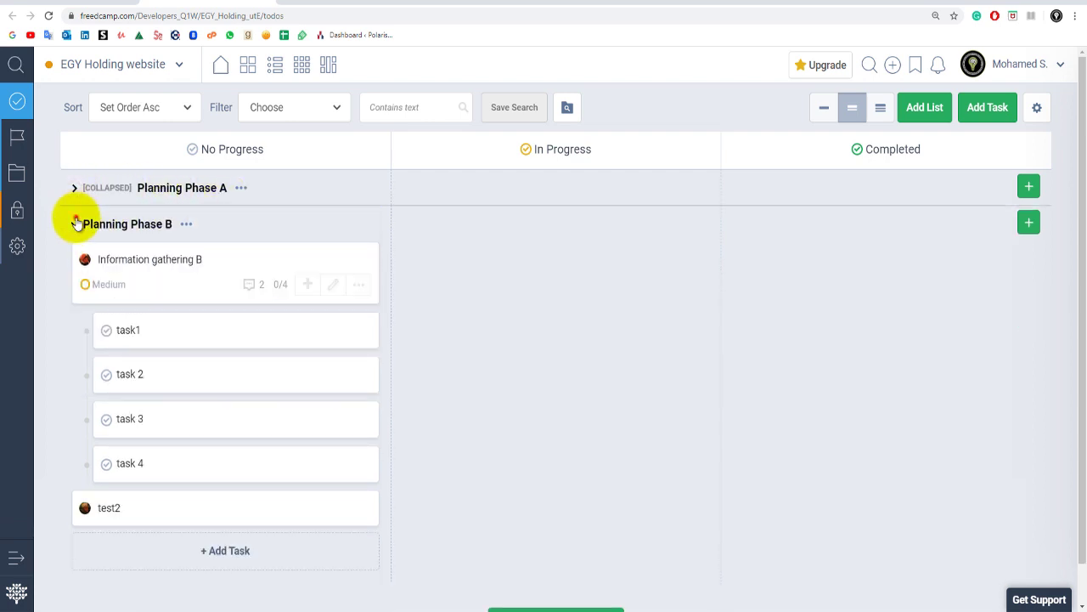
click(76, 222)
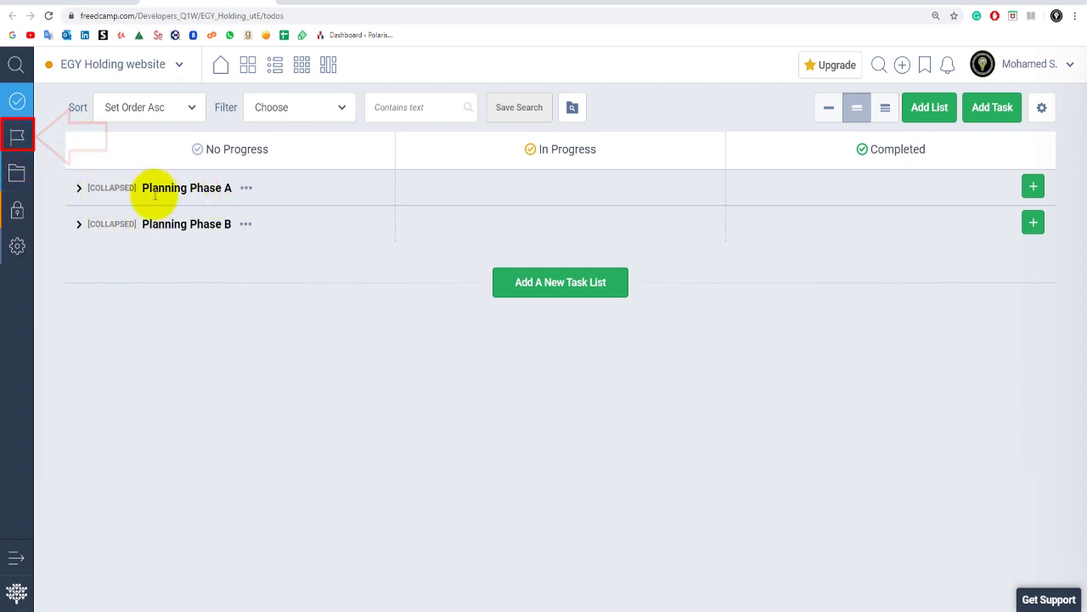
click(246, 189)
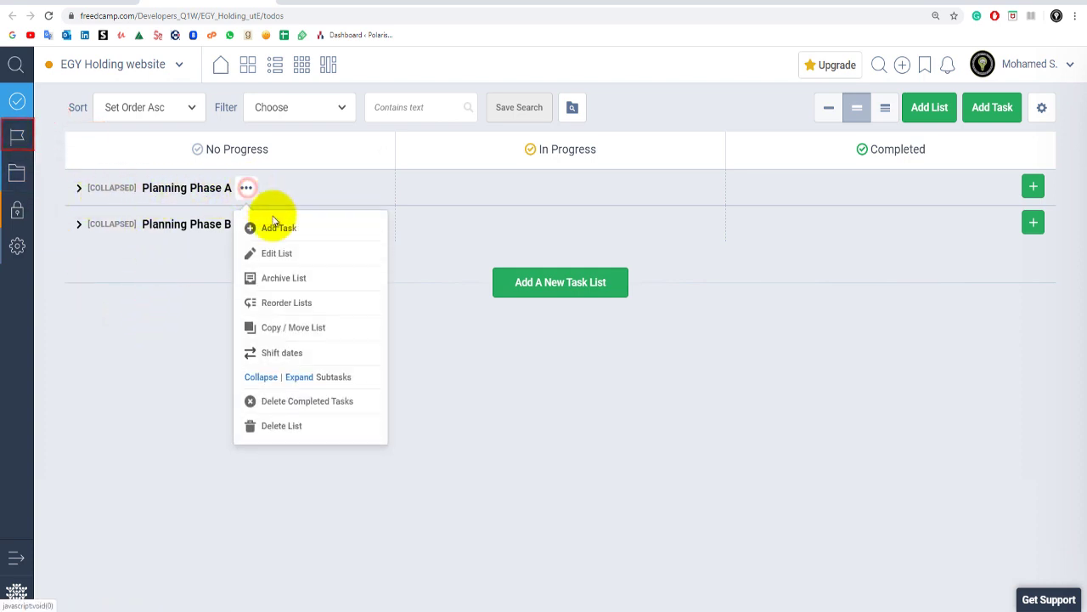
click(277, 251)
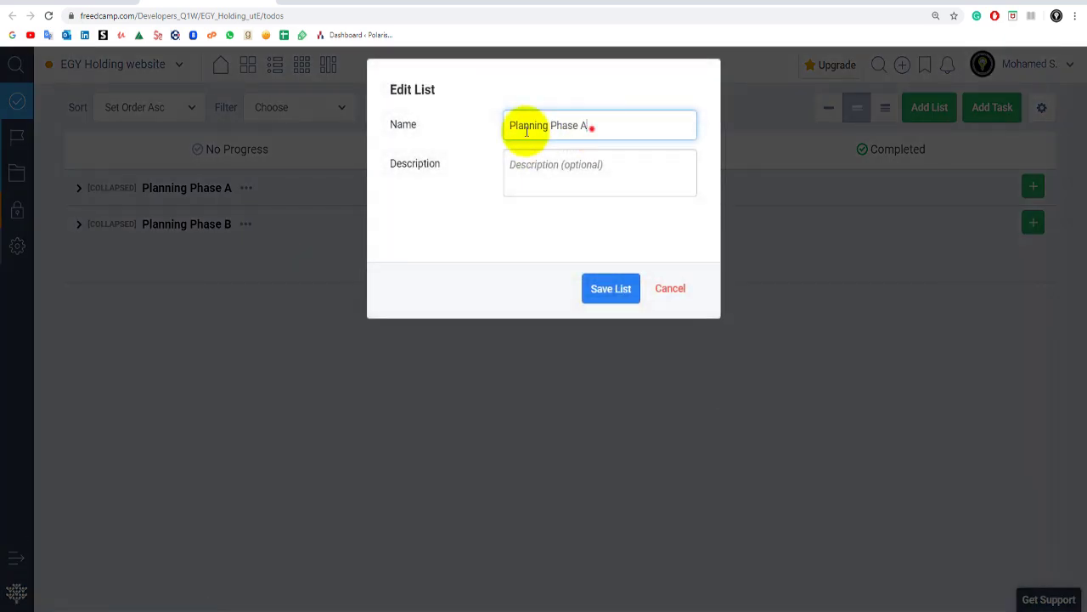
drag(510, 126, 592, 128)
click(670, 288)
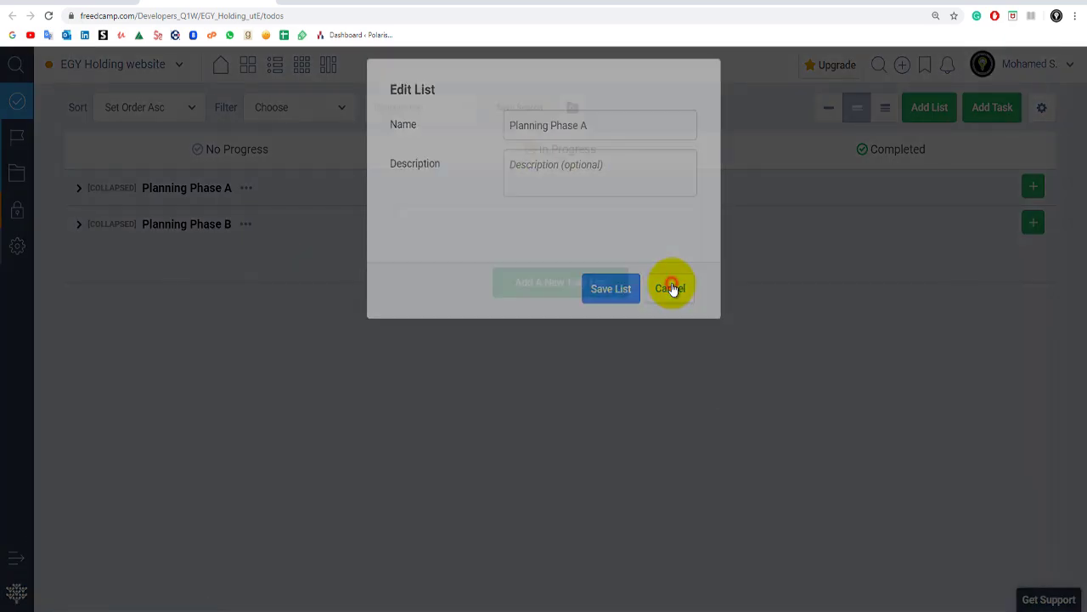
- Expand Planning Phase A, open its "test" task for editing, and examine the task lists it can be assigned to
click(81, 189)
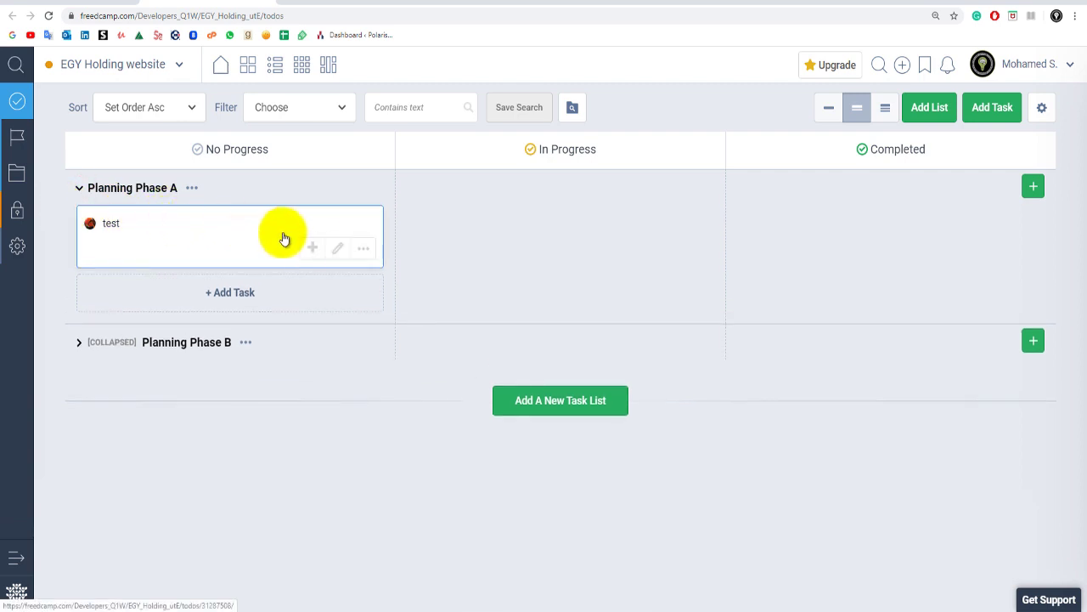
click(339, 248)
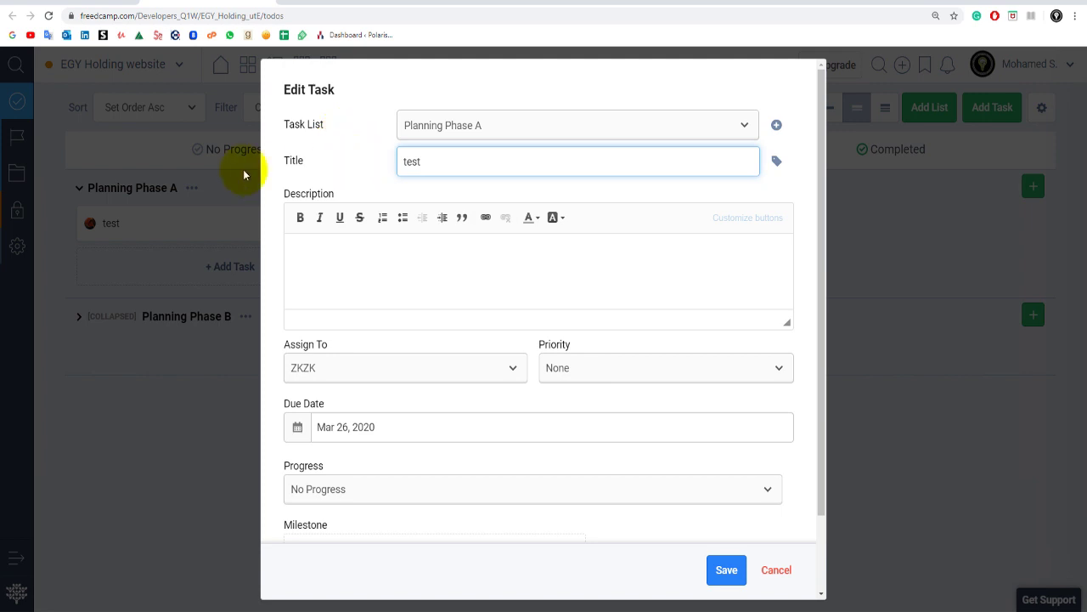
click(463, 128)
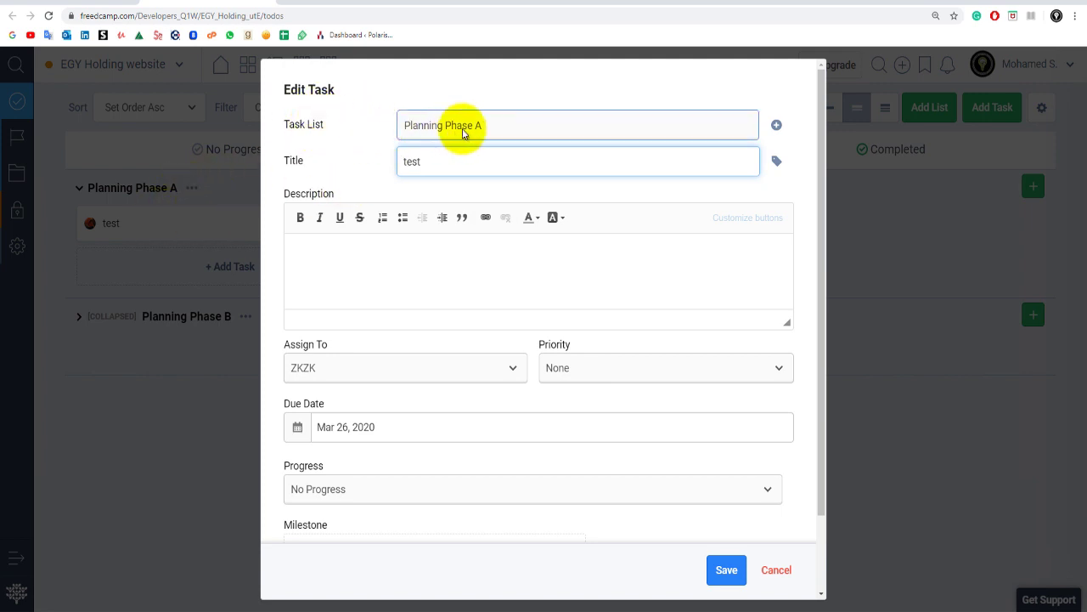
click(465, 128)
click(467, 127)
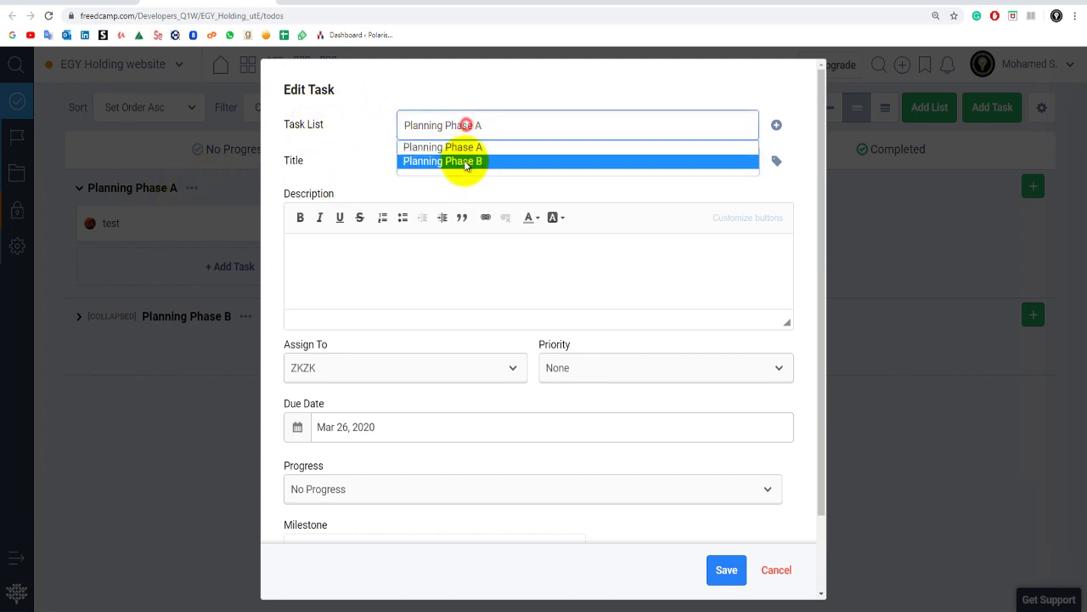
click(469, 160)
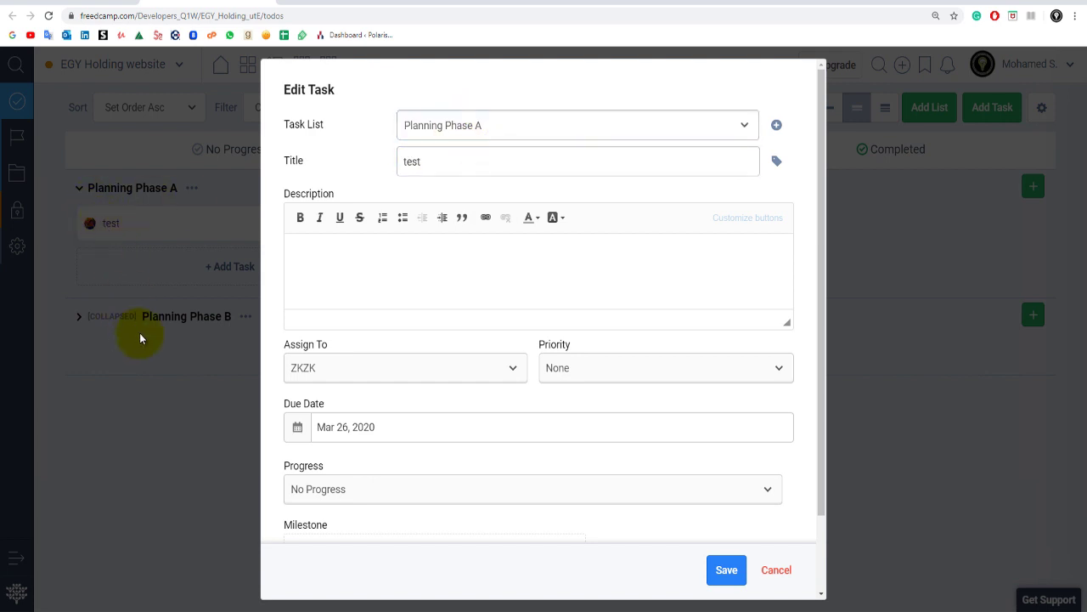
- Assign the "test" task to Everyone and set its priority to Medium, leaving its title and description as they are
click(310, 168)
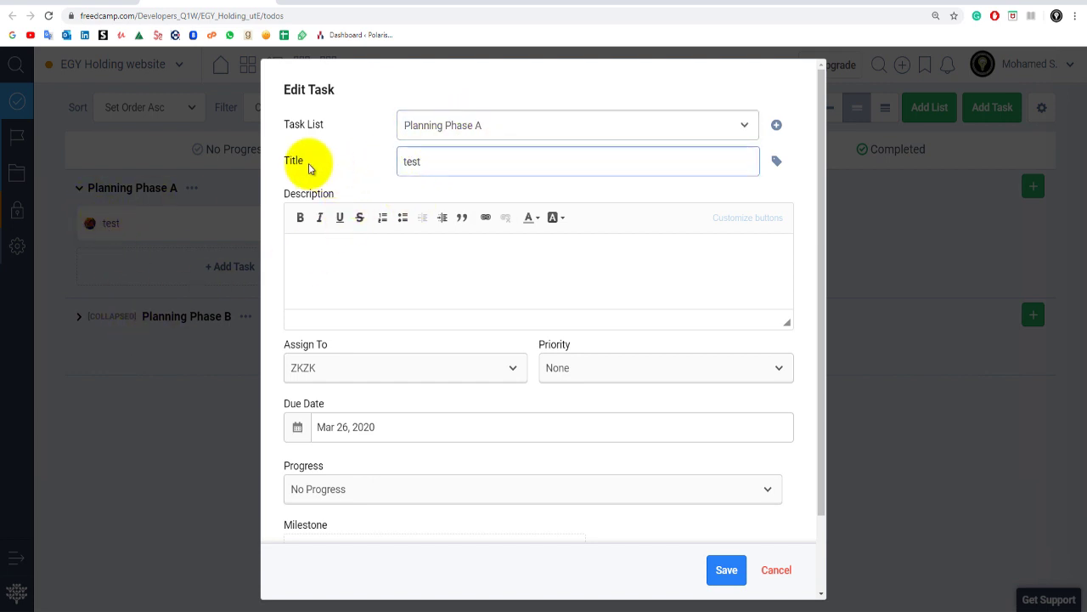
double_click(450, 160)
click(384, 244)
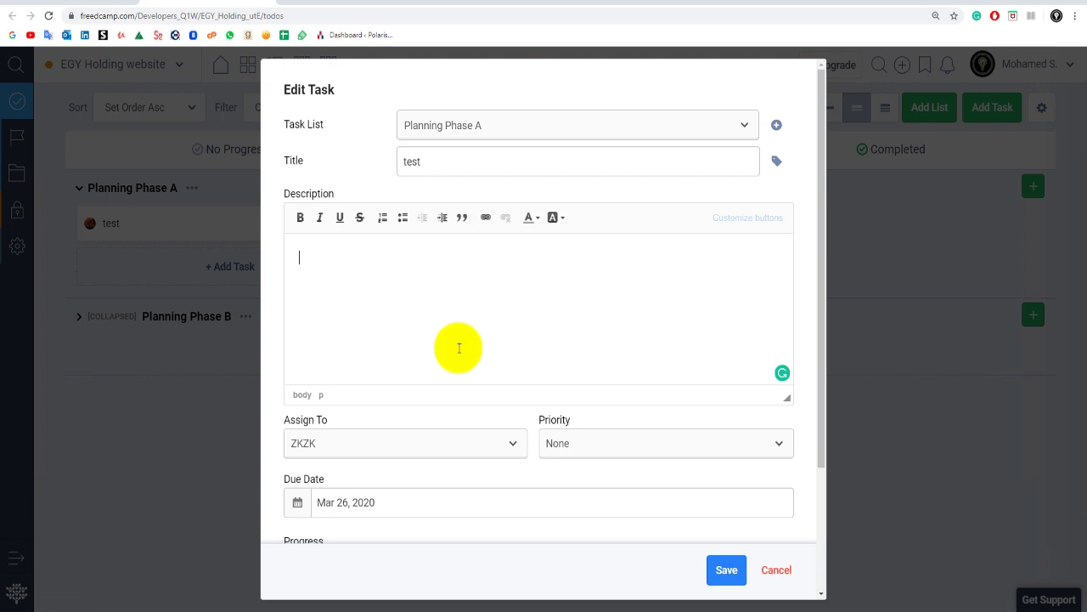
scroll(459, 348, down, 2)
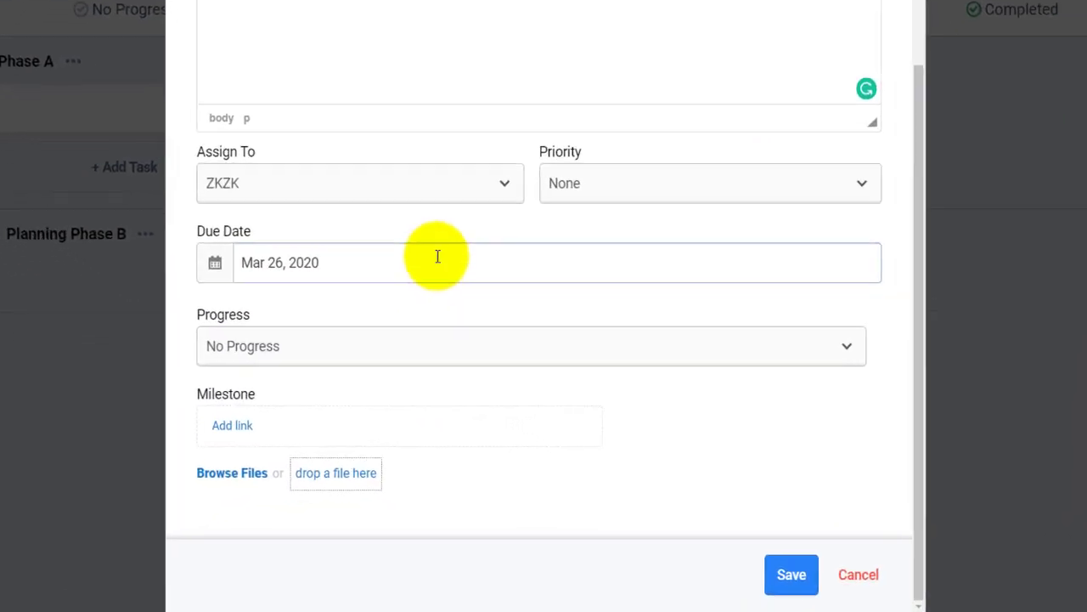
click(150, 106)
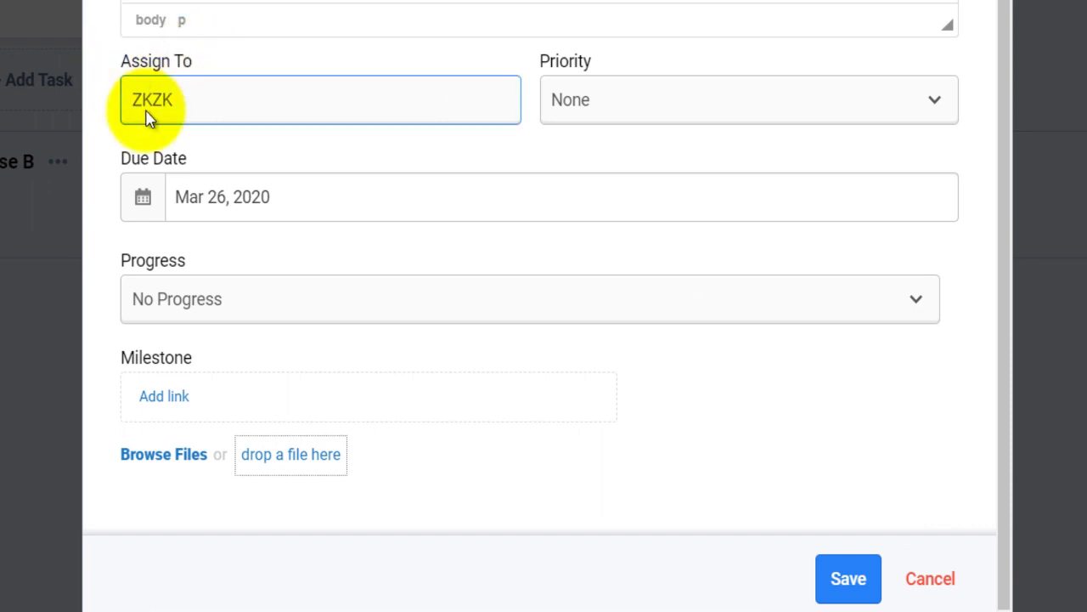
click(275, 111)
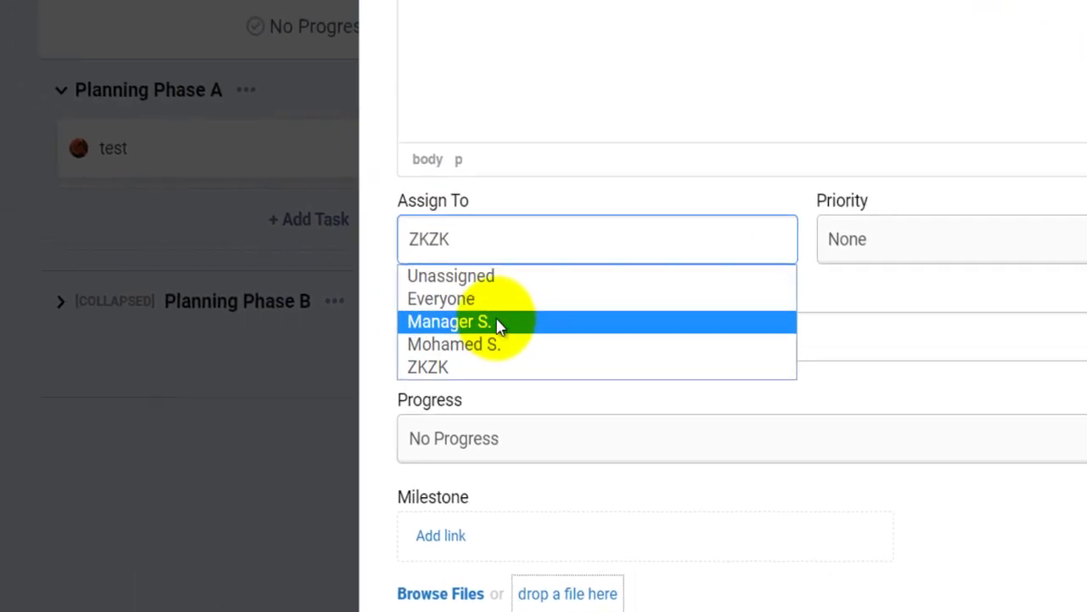
click(192, 159)
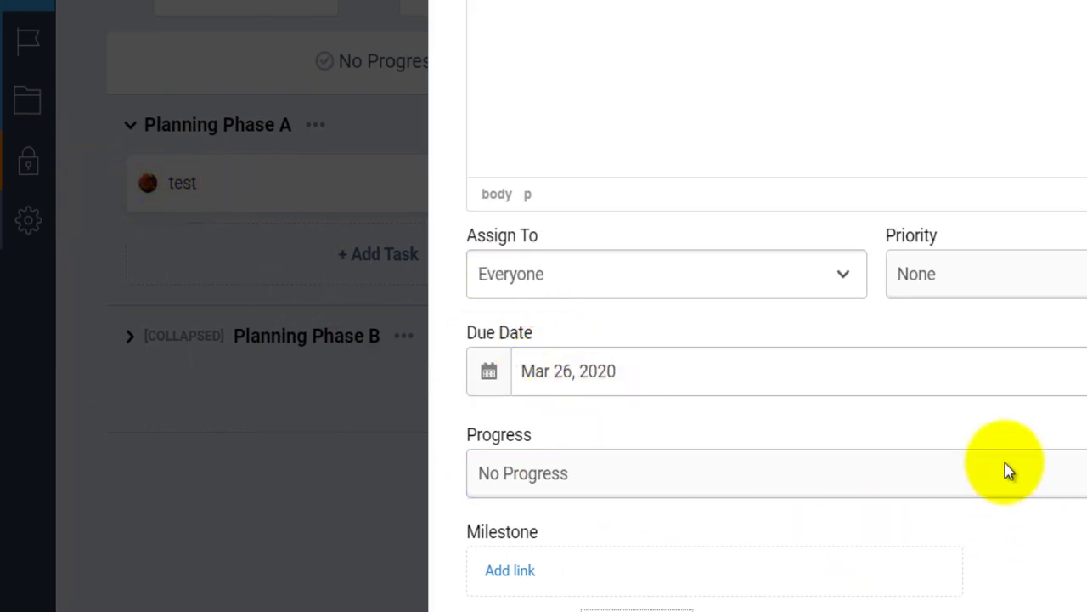
click(616, 100)
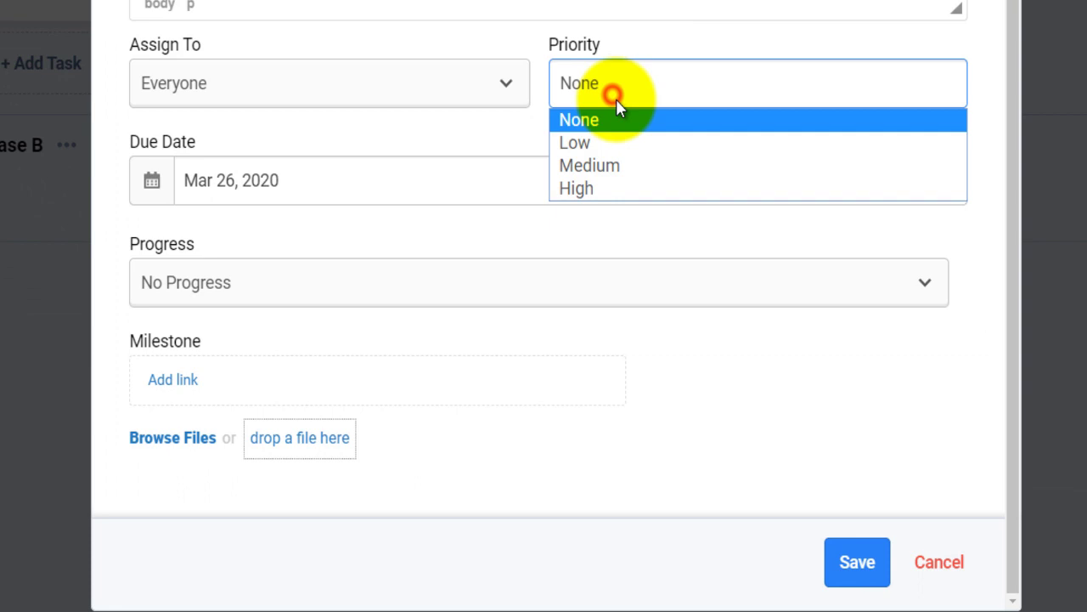
click(632, 169)
- Set the "test" task's due date to Mar 23, 2020, keep its progress at No Progress, and save the task
click(238, 182)
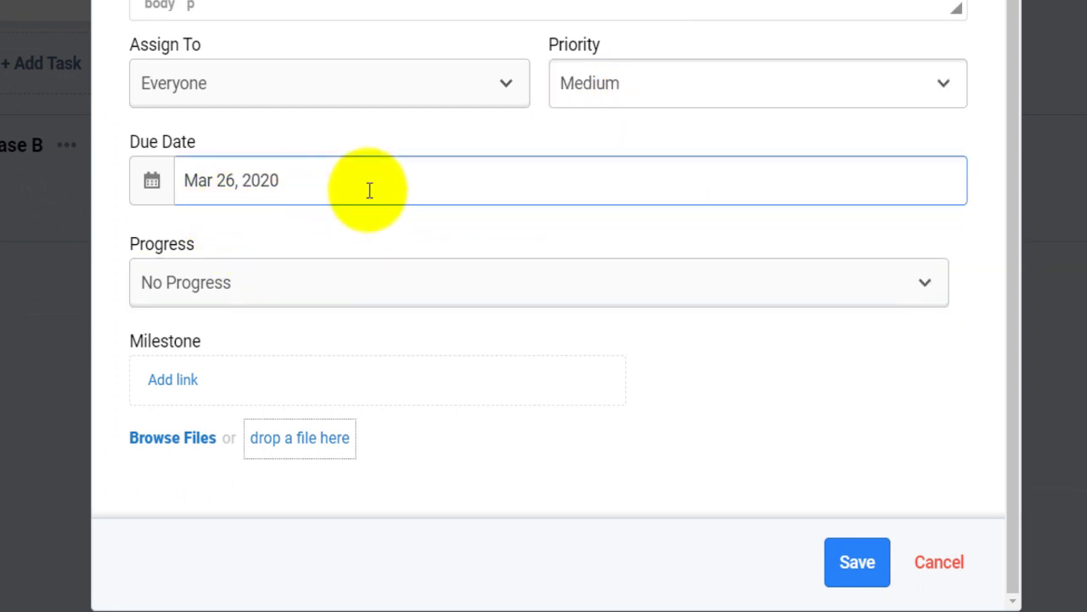
click(328, 185)
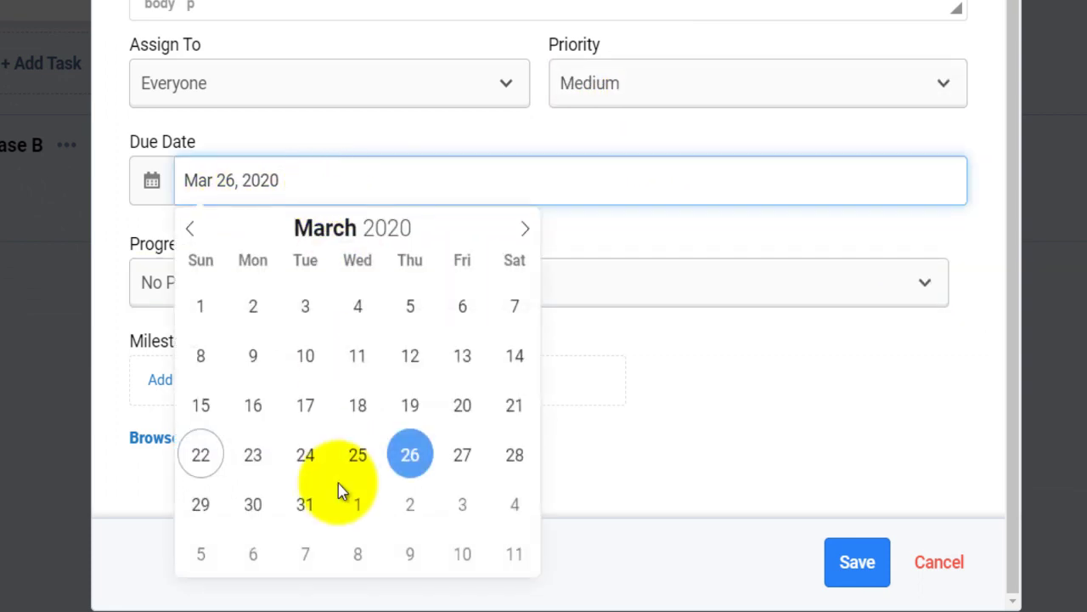
click(253, 456)
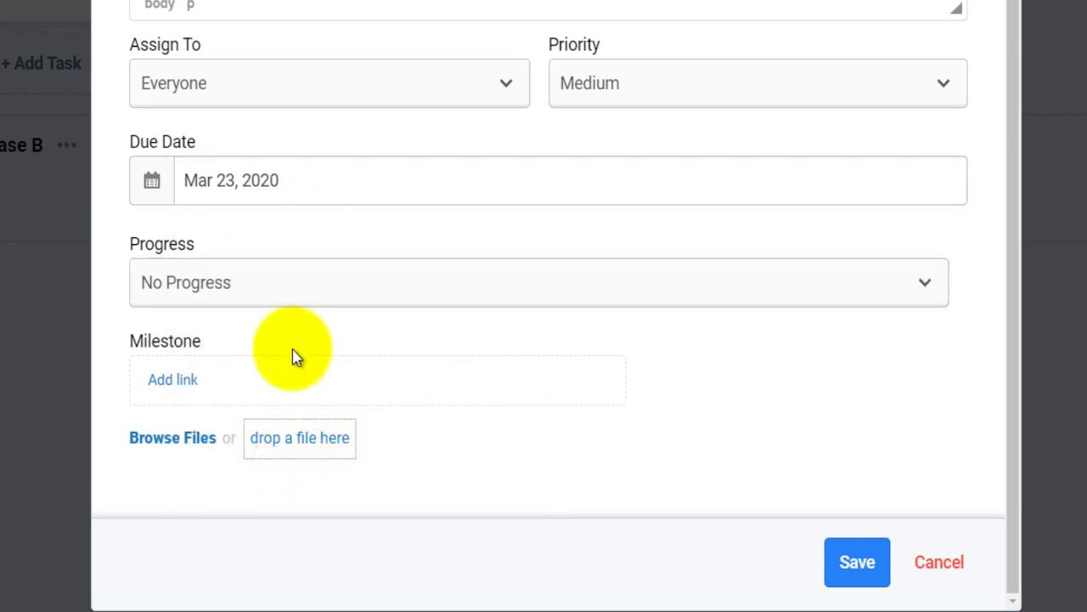
click(323, 303)
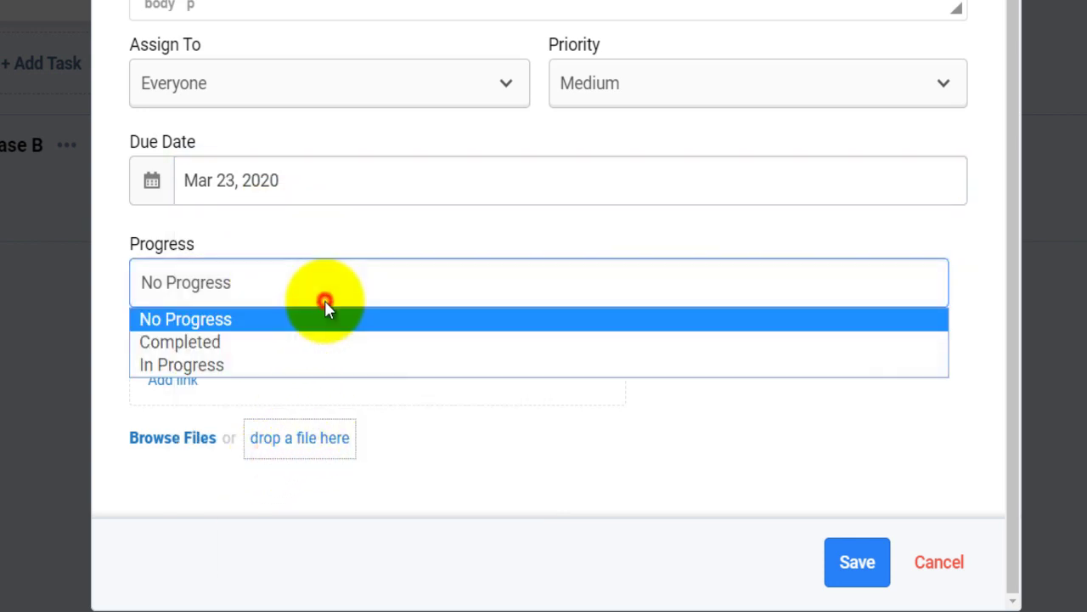
click(204, 322)
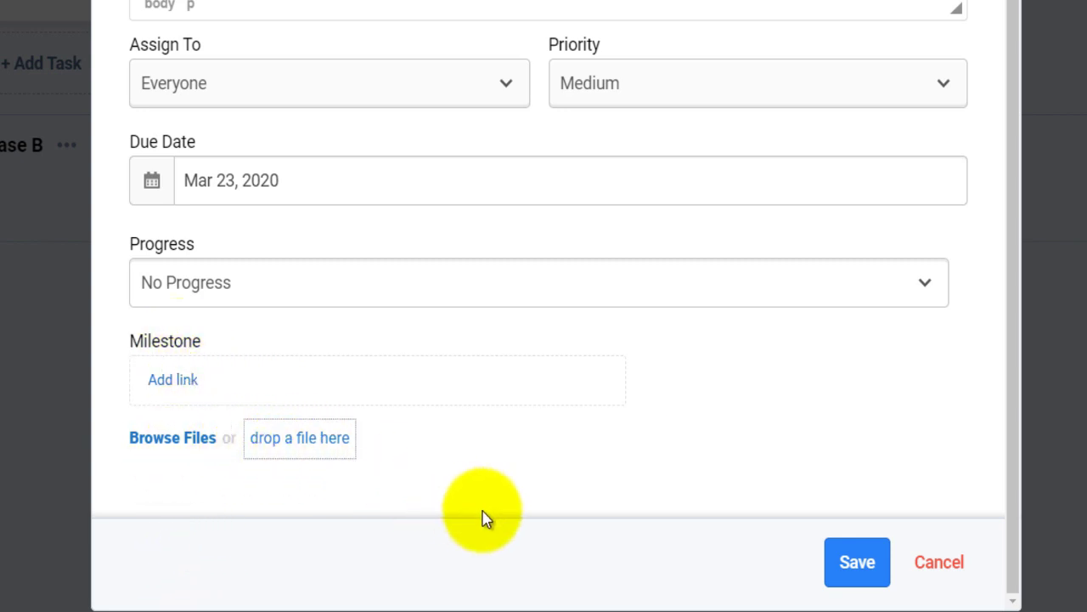
scroll(476, 511, up, 5)
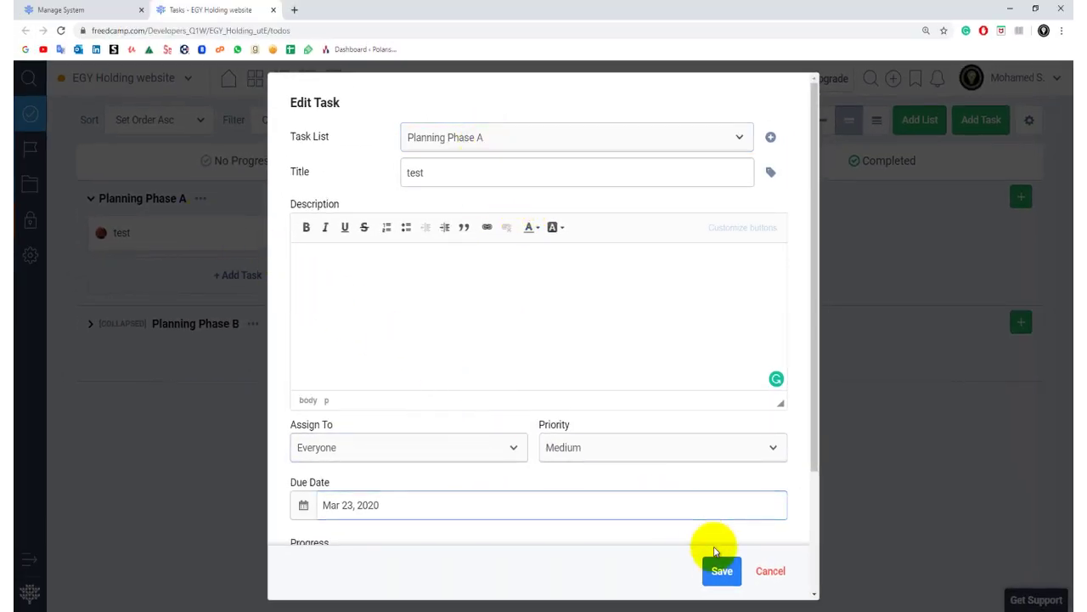
click(721, 573)
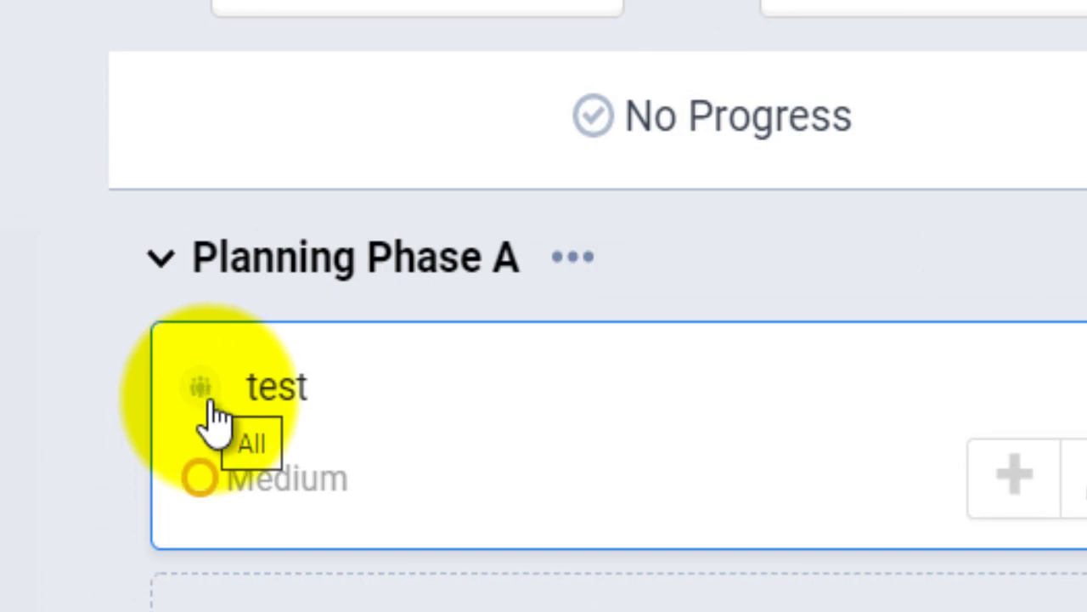
- Compare the editing forms of the "test" task, the "task1" subtask and the "Information gathering B" task, expanding Planning Phase B to reach the latter two
click(1075, 515)
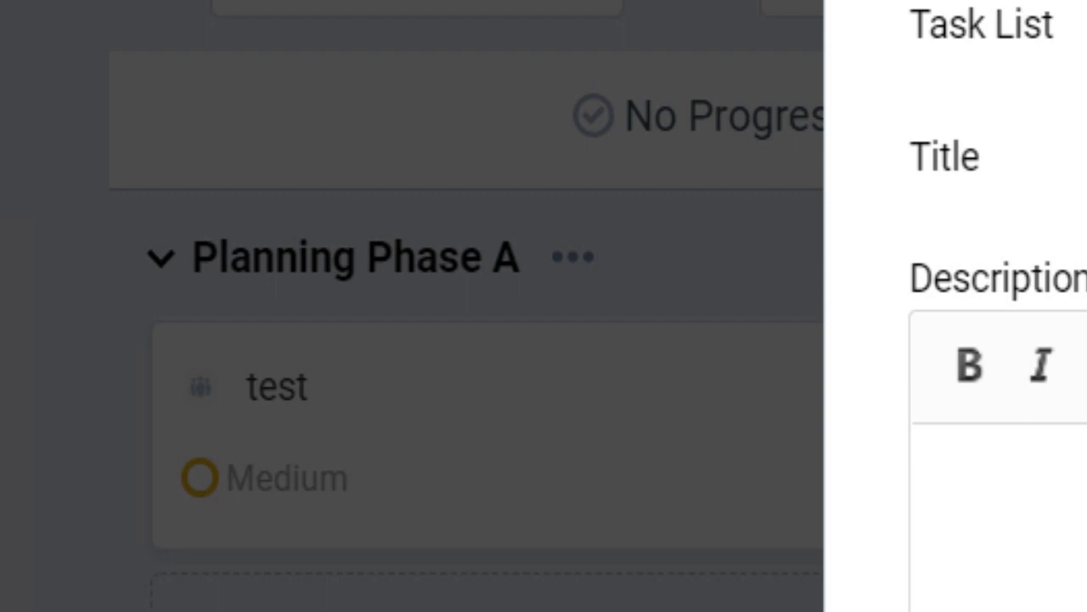
key(Escape)
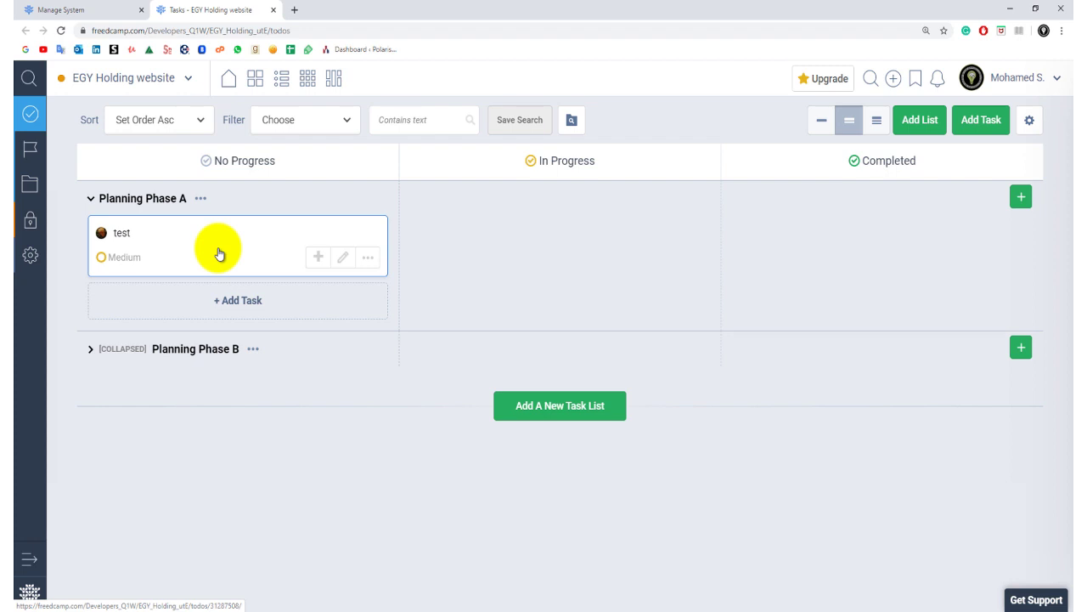
click(91, 349)
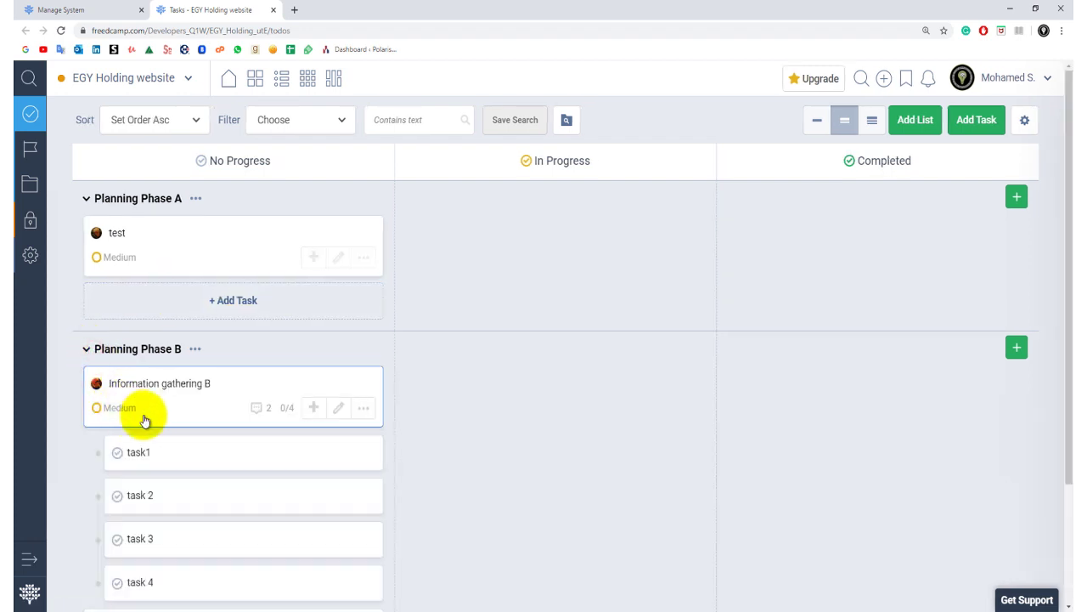
scroll(173, 488, down, 2)
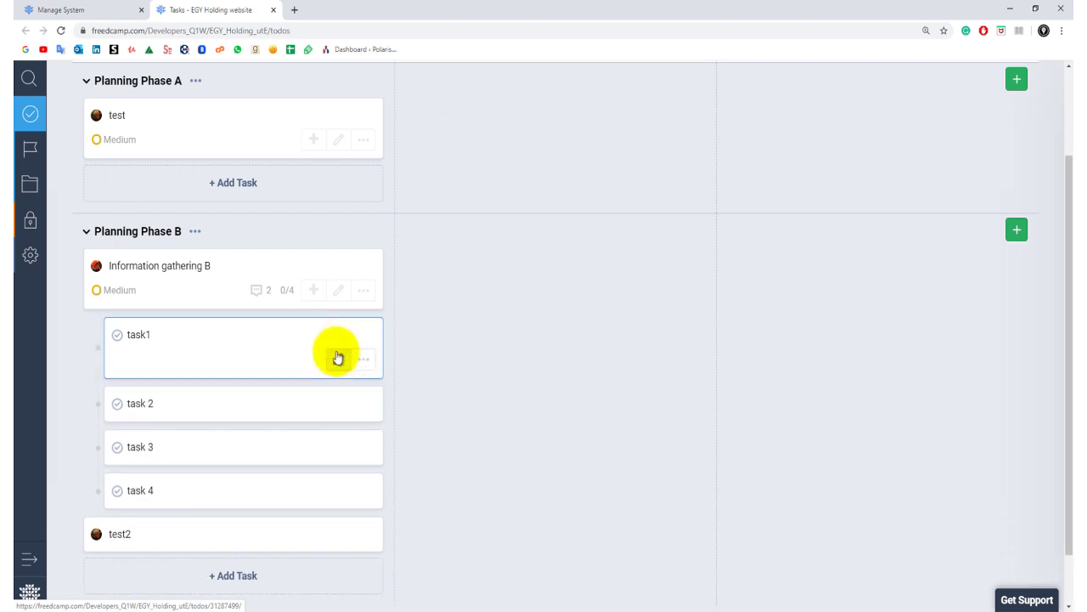
click(338, 357)
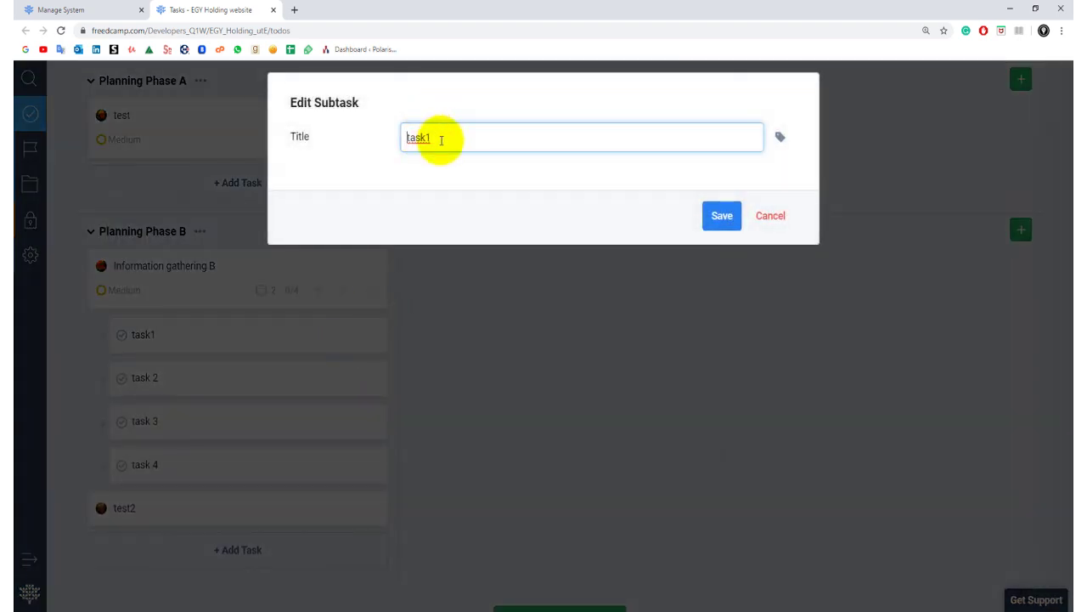
double_click(441, 140)
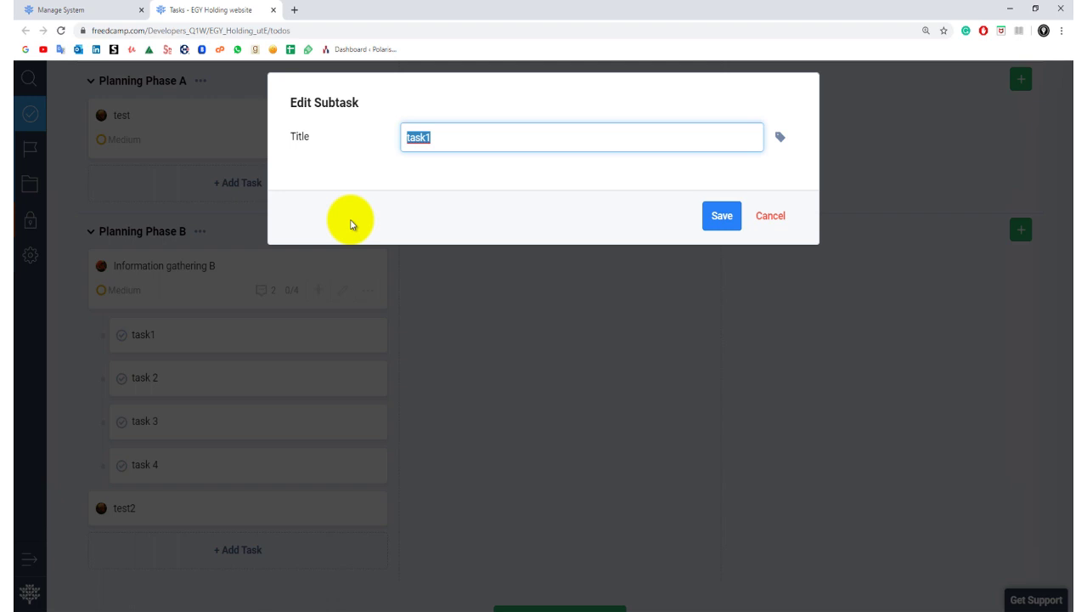
click(789, 226)
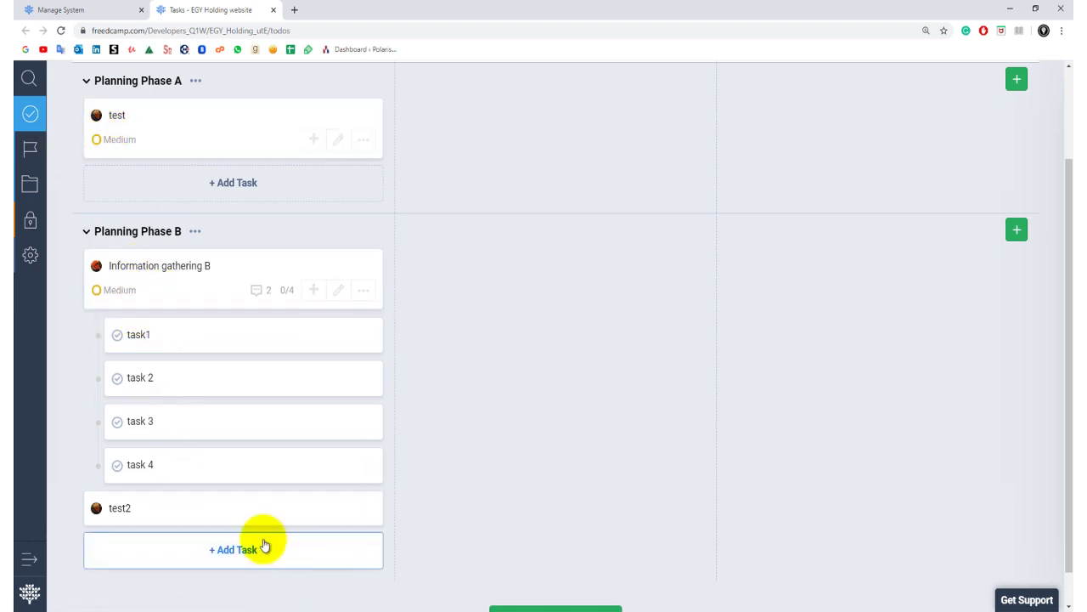
click(331, 290)
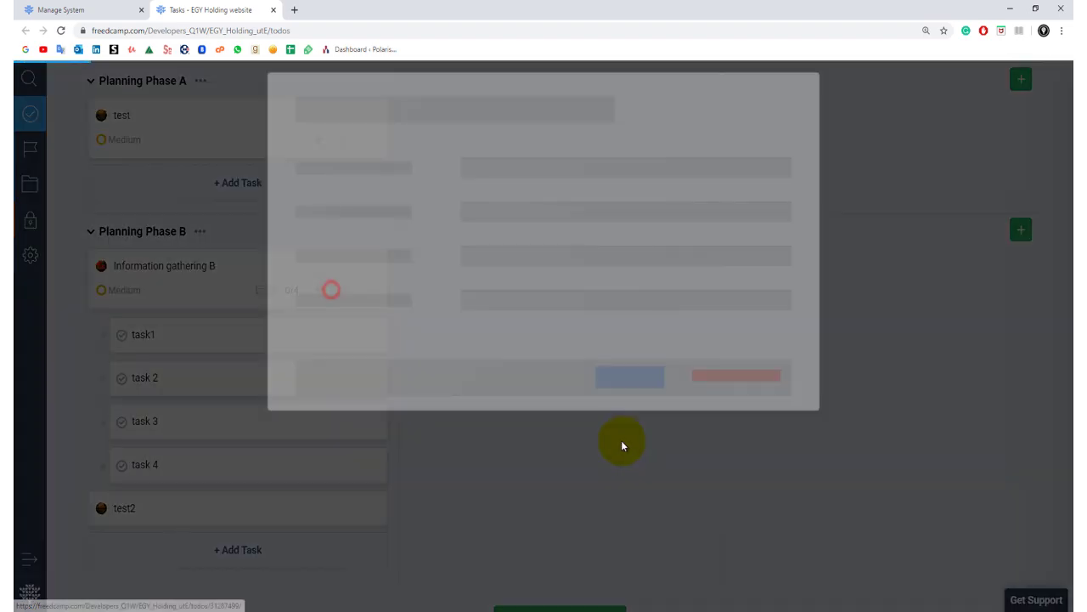
click(765, 570)
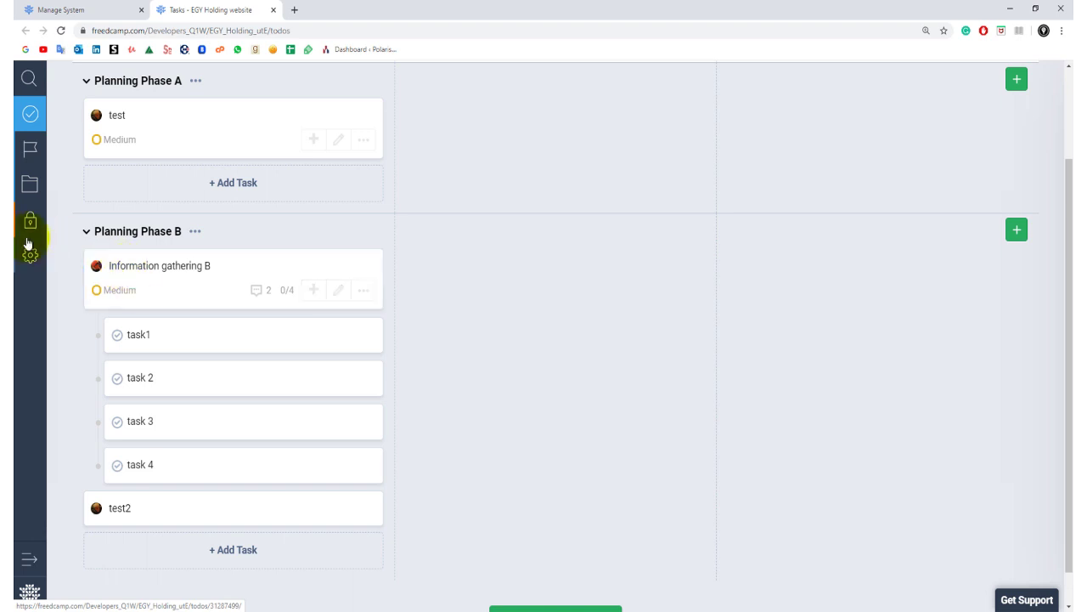
- Open the project's milestones and try the list layout with the assignment options before returning to the board layout
click(32, 160)
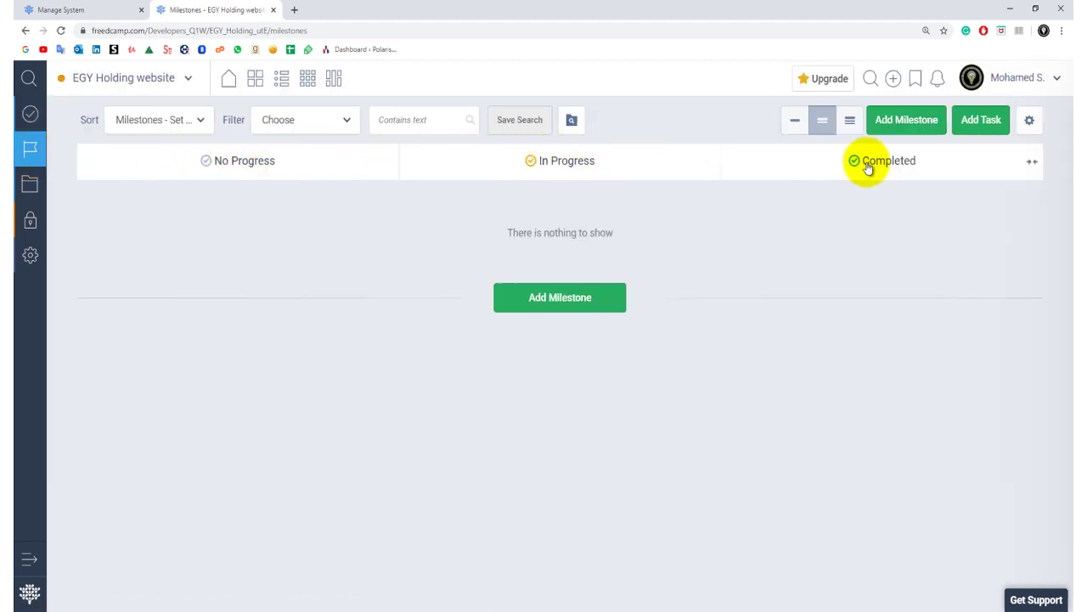
click(1028, 129)
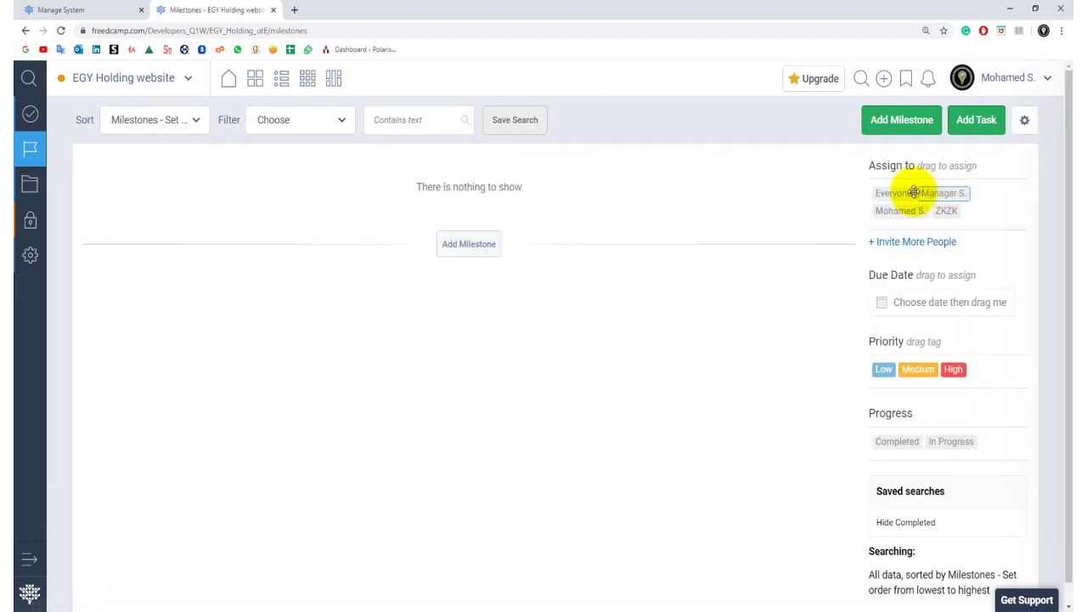
click(1025, 119)
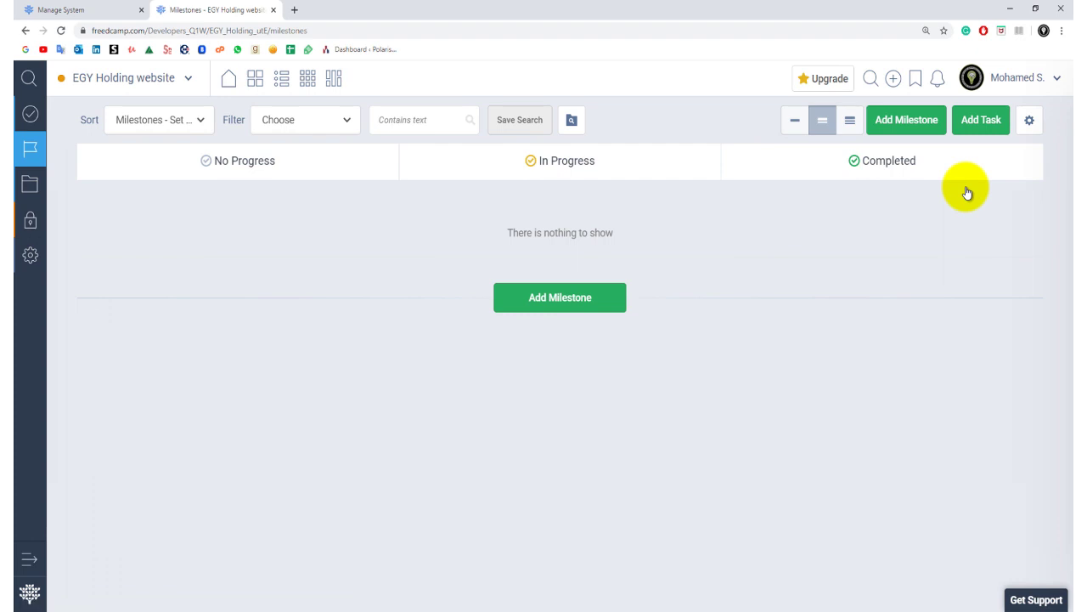
- Start a new milestone titled "Info A" with the description "description here"
click(562, 297)
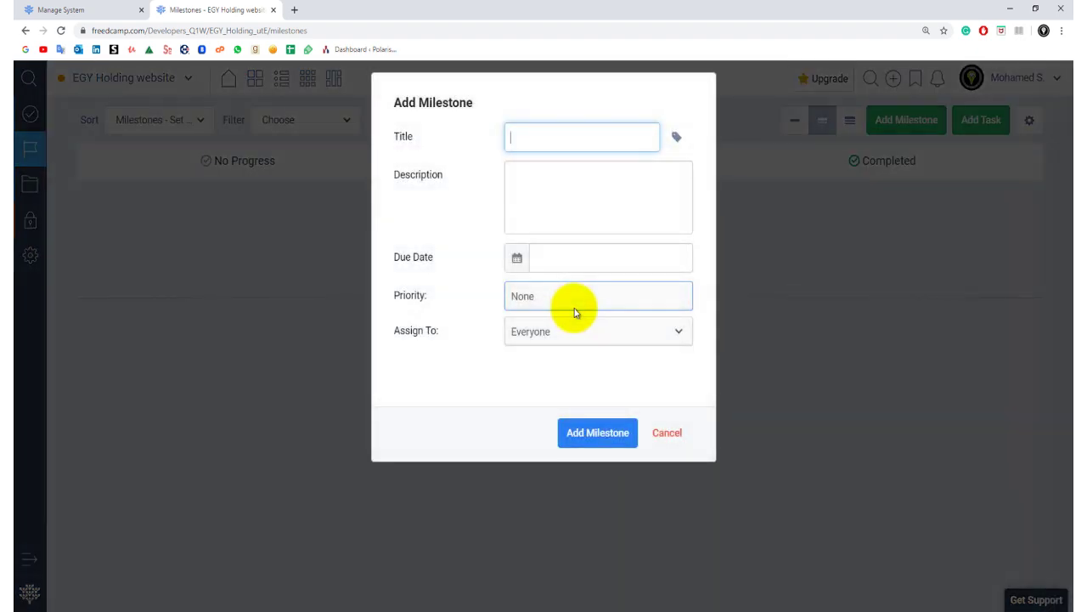
text(in)
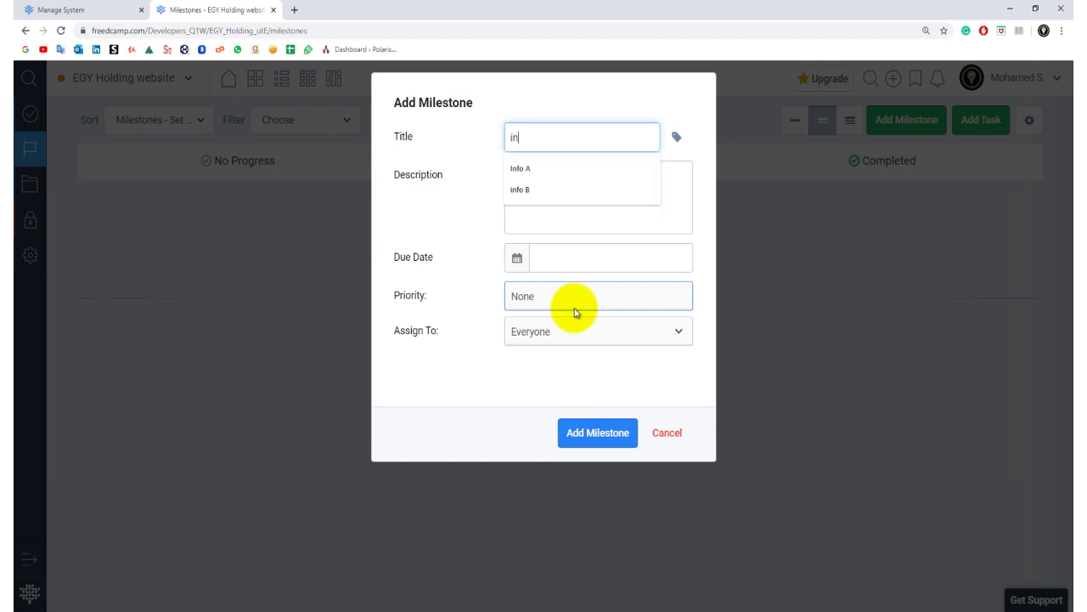
text(fo)
key(Down)
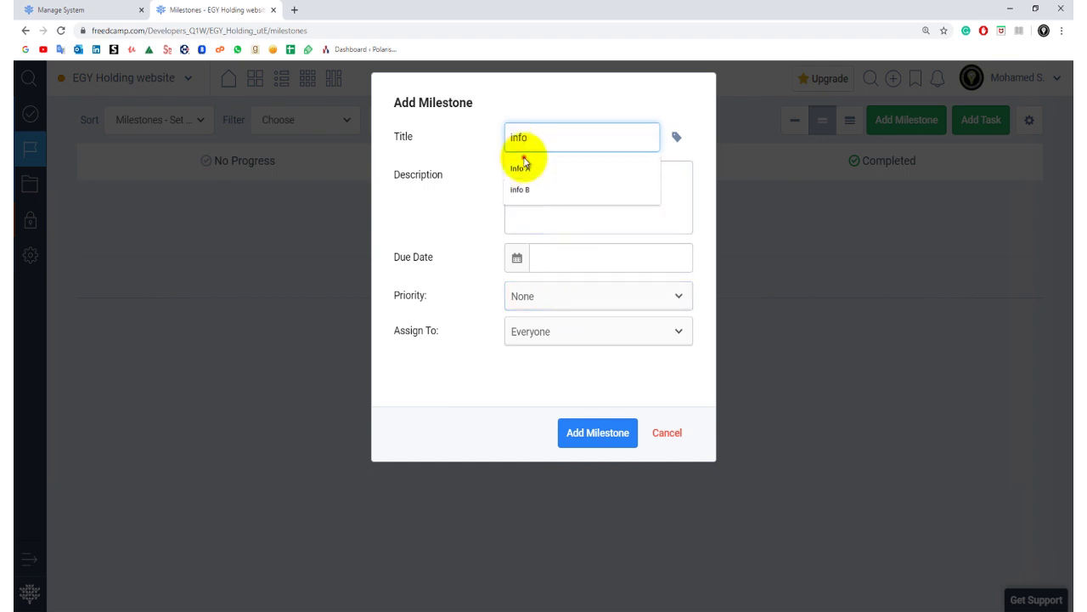
click(524, 163)
click(505, 181)
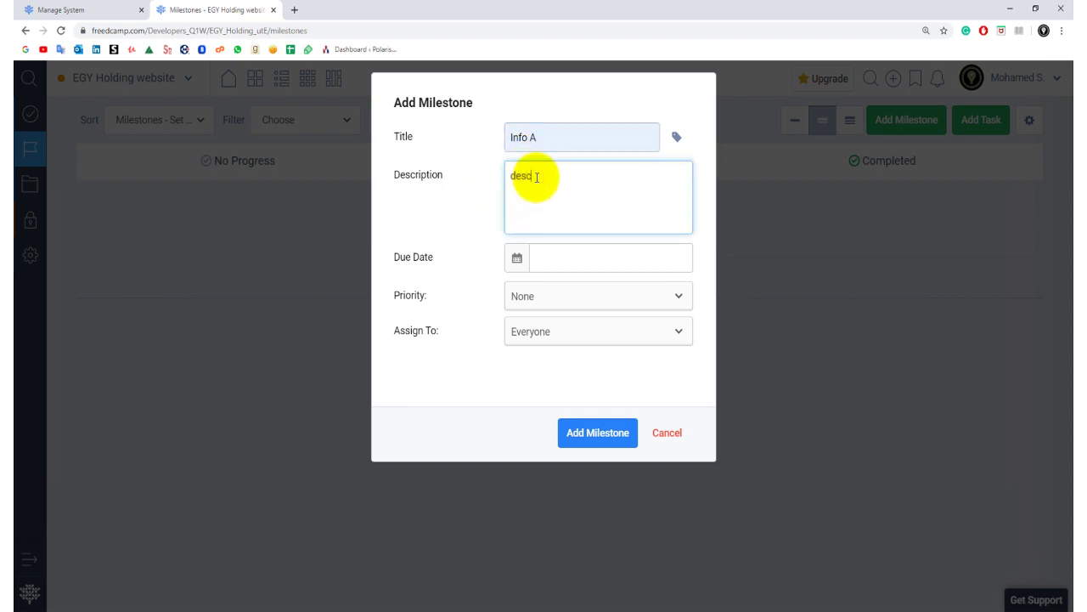
text(description here)
- Give the new milestone a due date of Mar 24, 2020 and High priority, and assign it to the manager
click(539, 255)
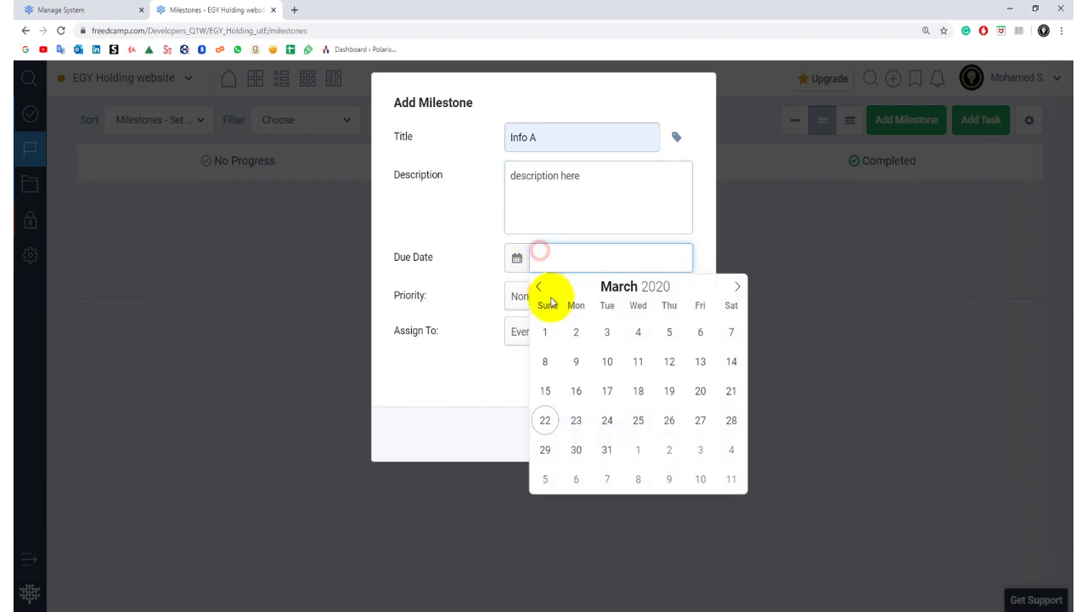
click(604, 420)
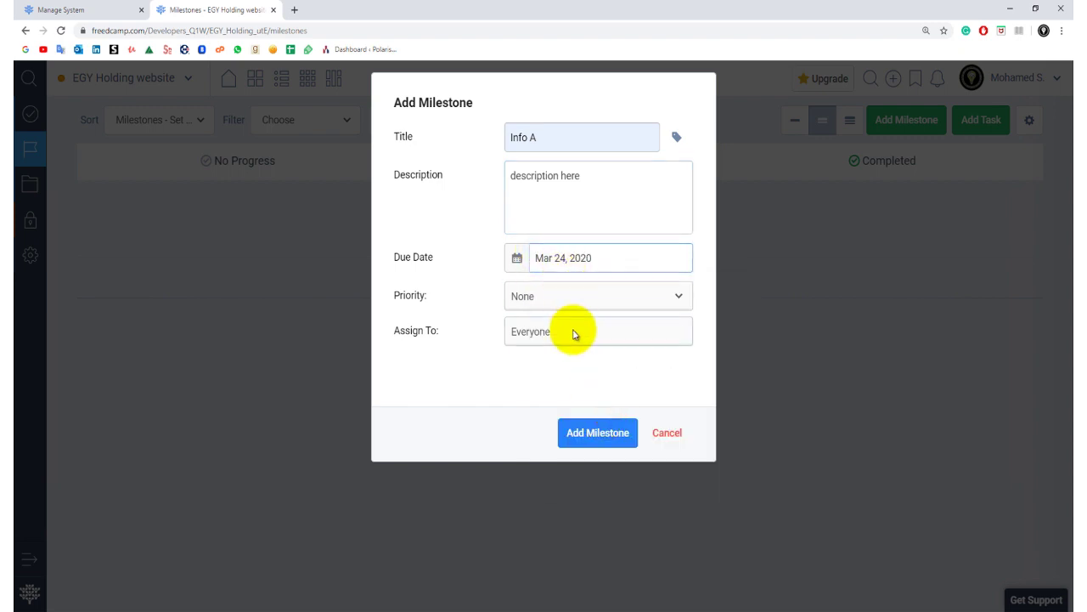
click(558, 297)
click(558, 358)
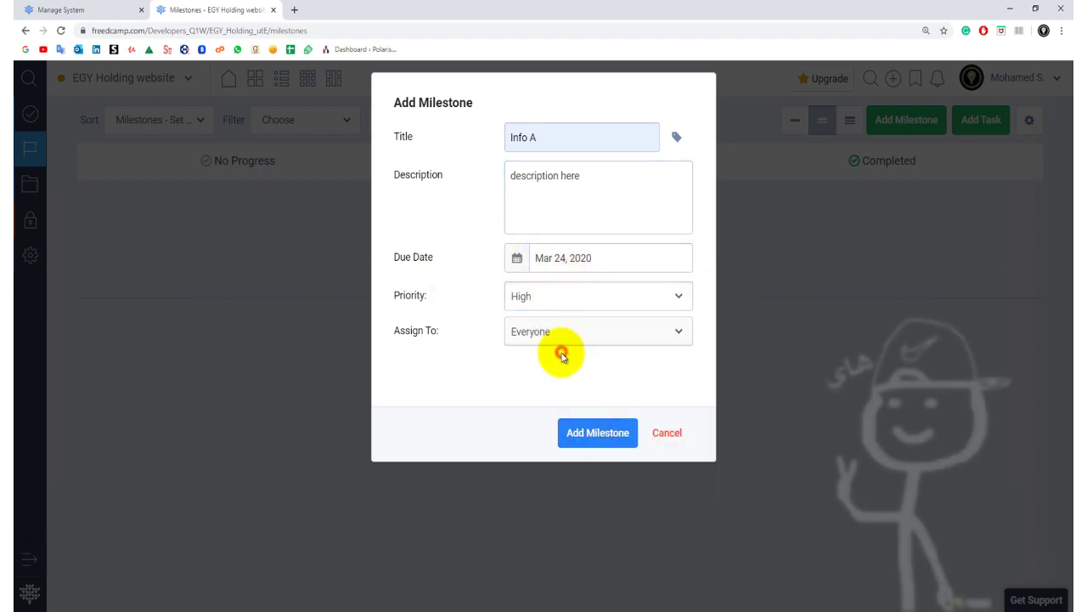
click(561, 338)
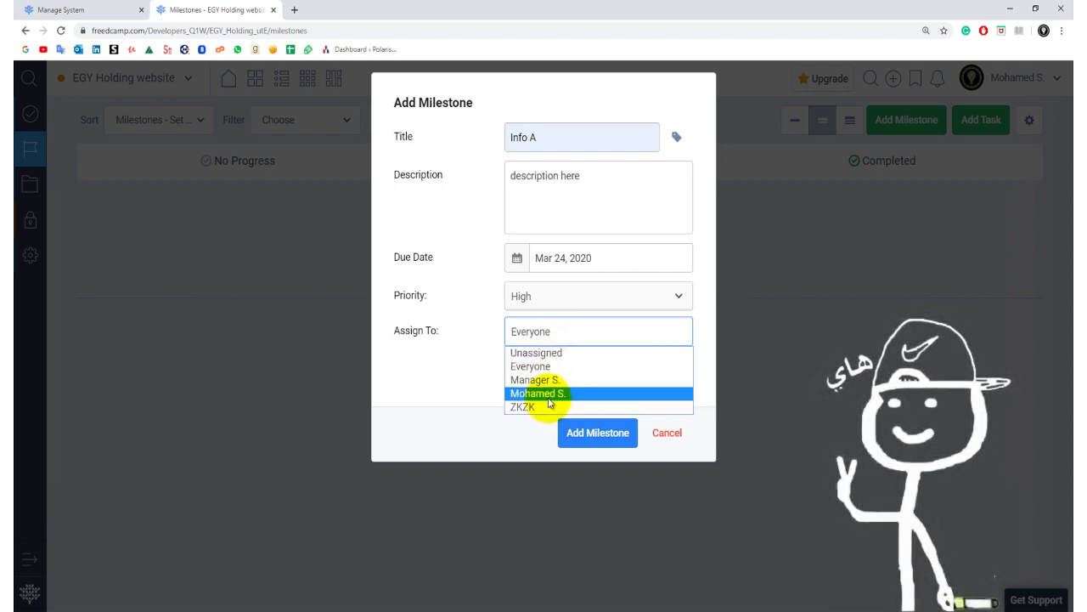
click(542, 379)
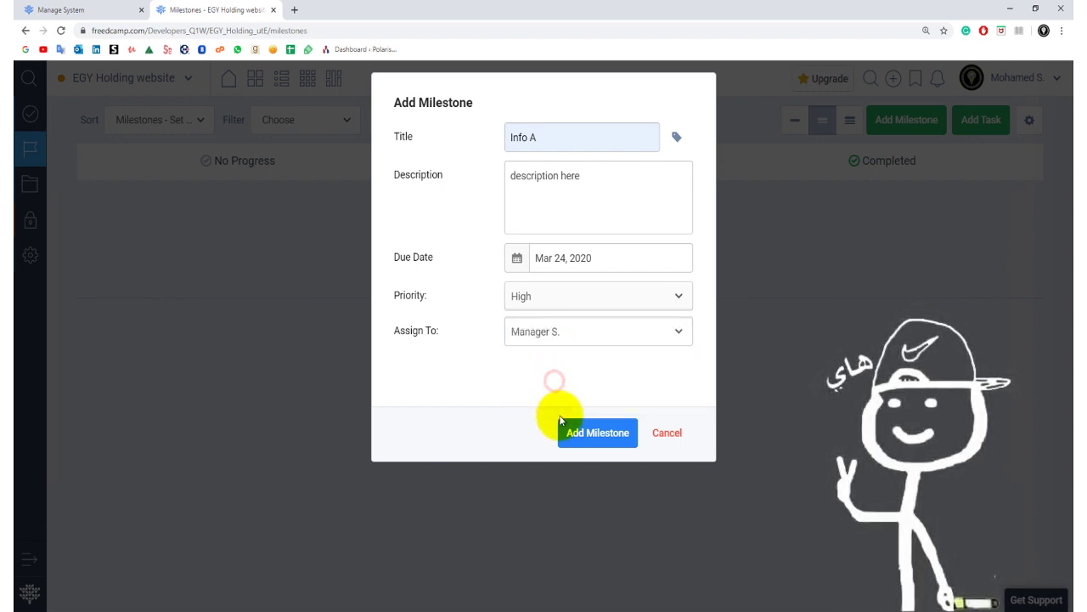
- Save the Info A milestone, then open its new-task entry and cancel it without adding a task
click(588, 444)
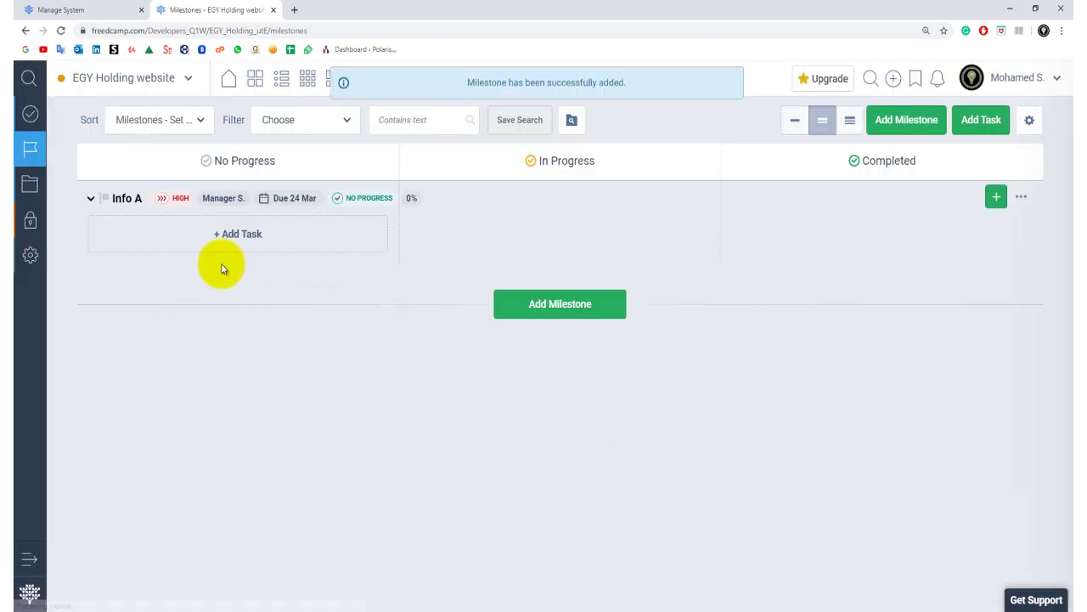
click(231, 233)
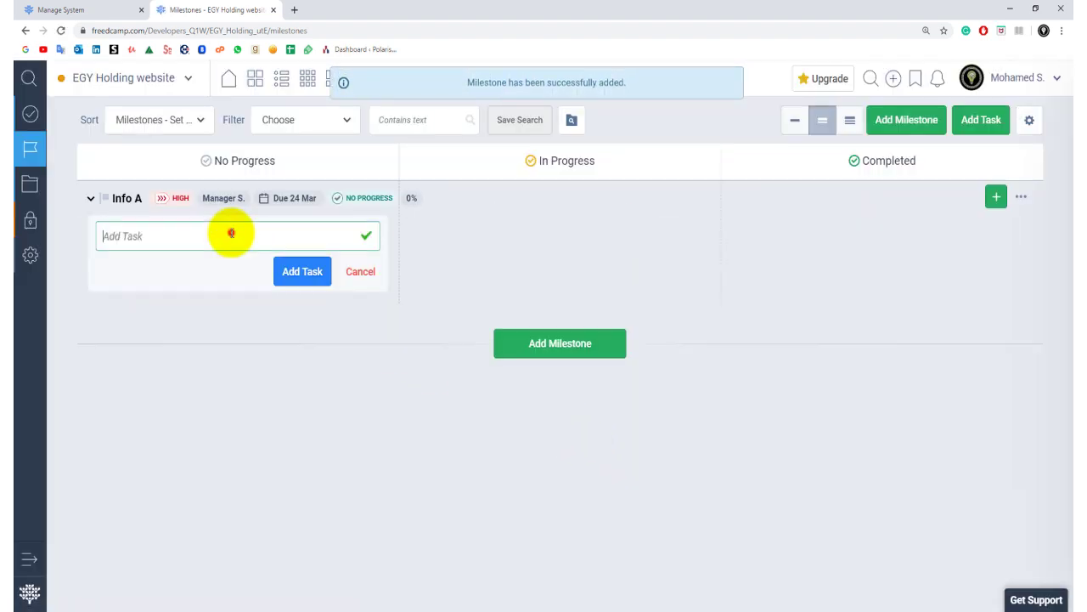
click(360, 271)
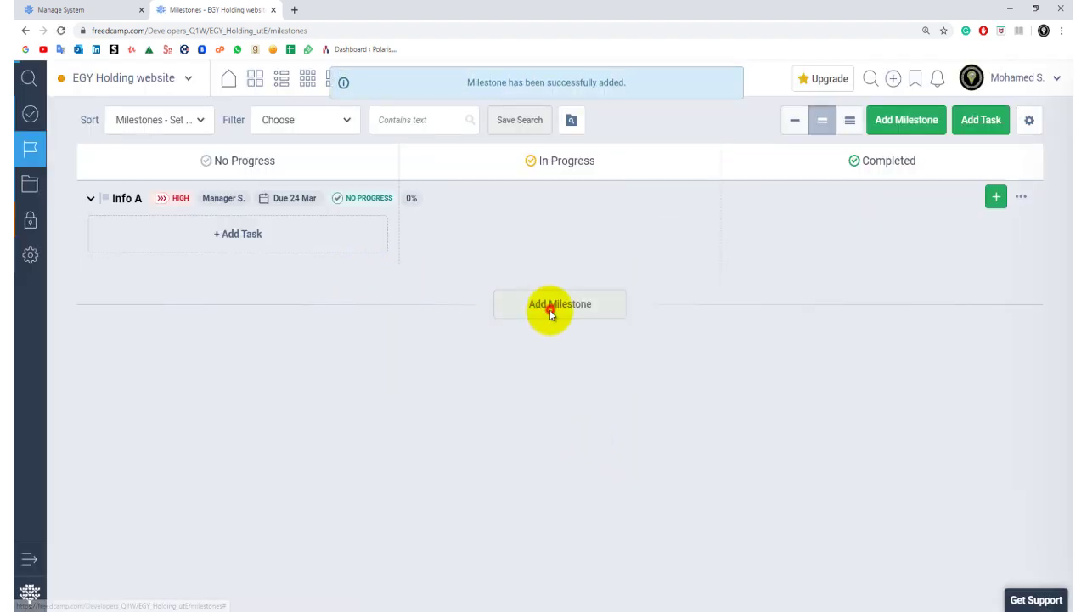
- Start another milestone titled "info B" with the description "description here" and a due date of Mar 31, 2020
click(551, 307)
click(543, 139)
click(530, 182)
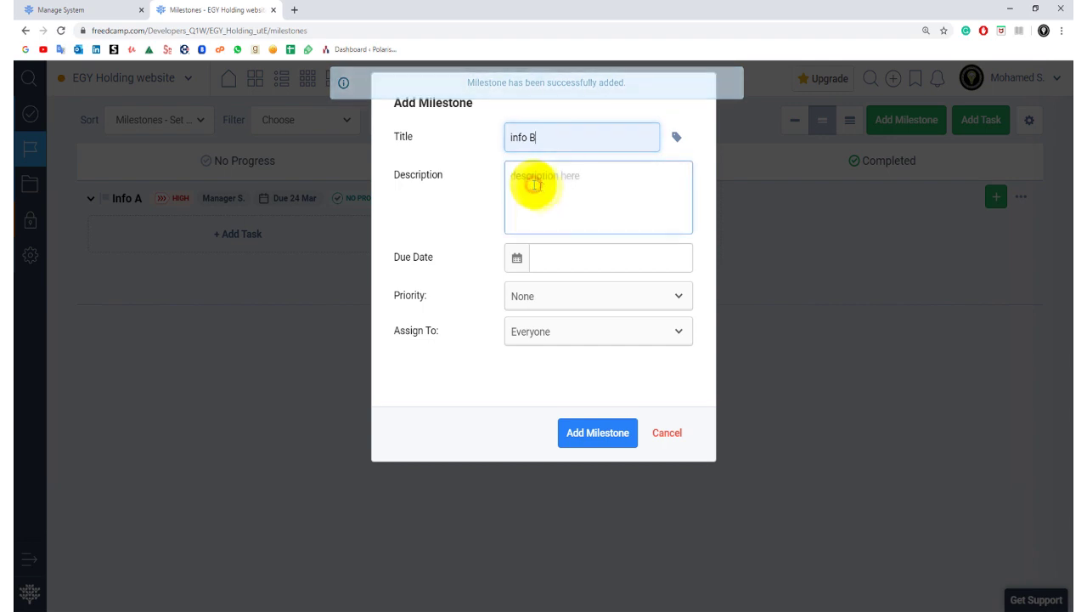
click(544, 270)
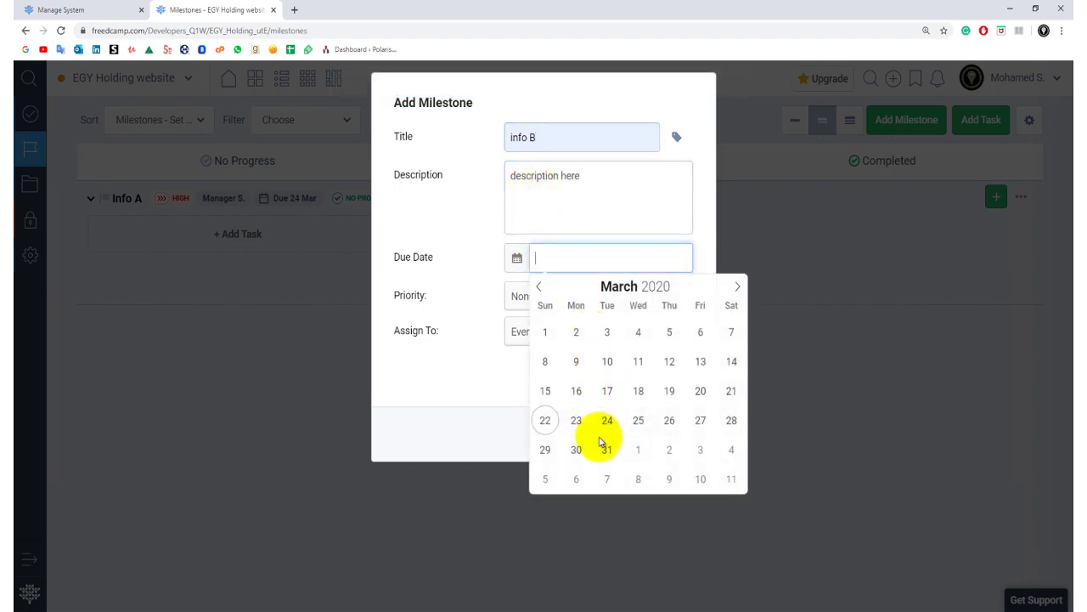
click(602, 447)
- Give the info B milestone High priority, assign it to the last listed team member, and add it to the project
click(600, 296)
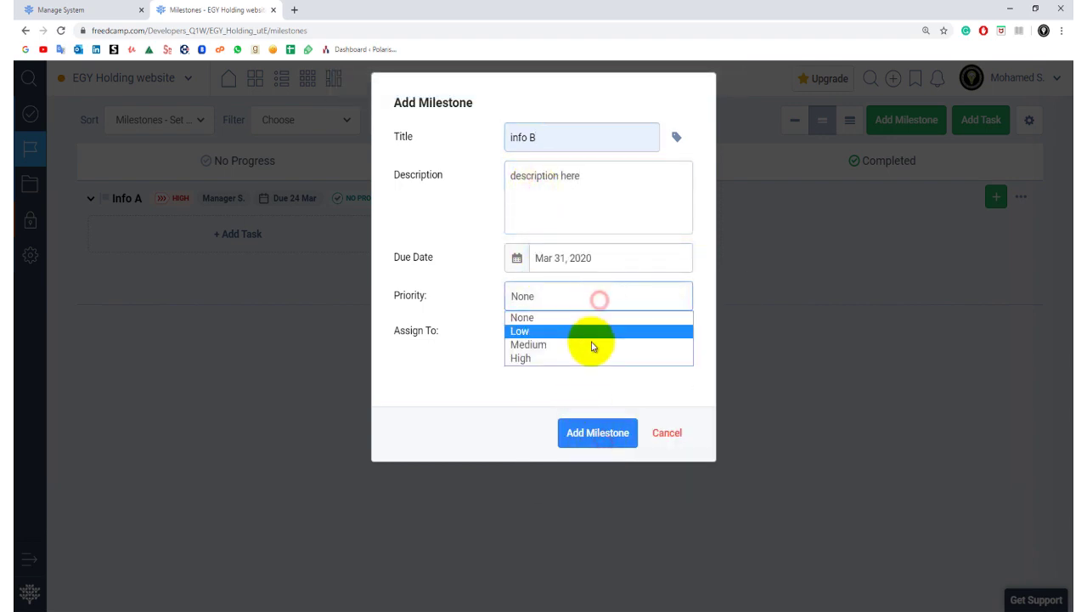
click(591, 357)
click(584, 340)
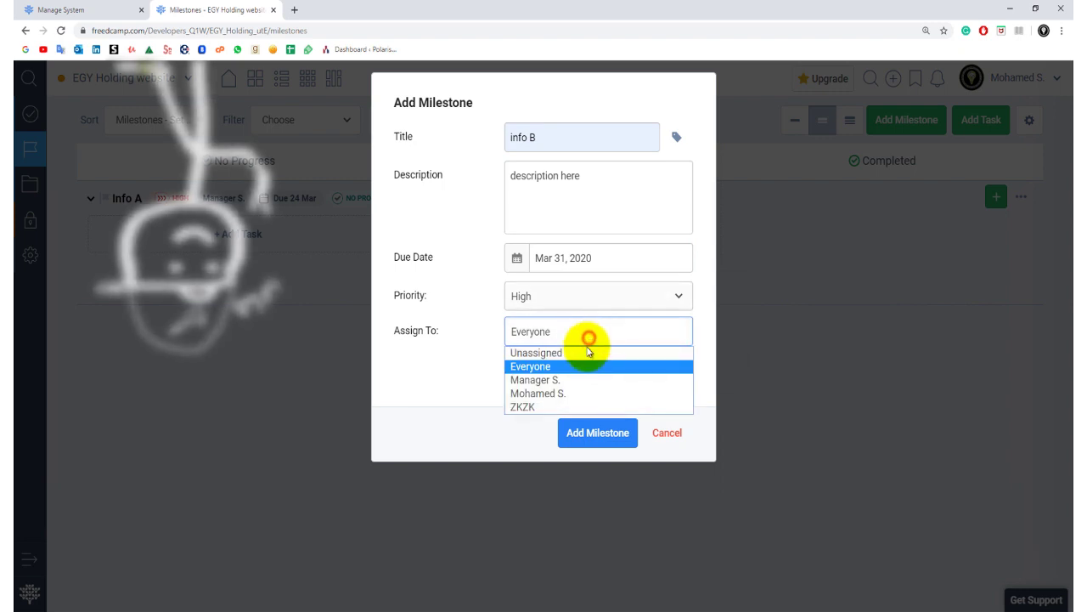
click(566, 407)
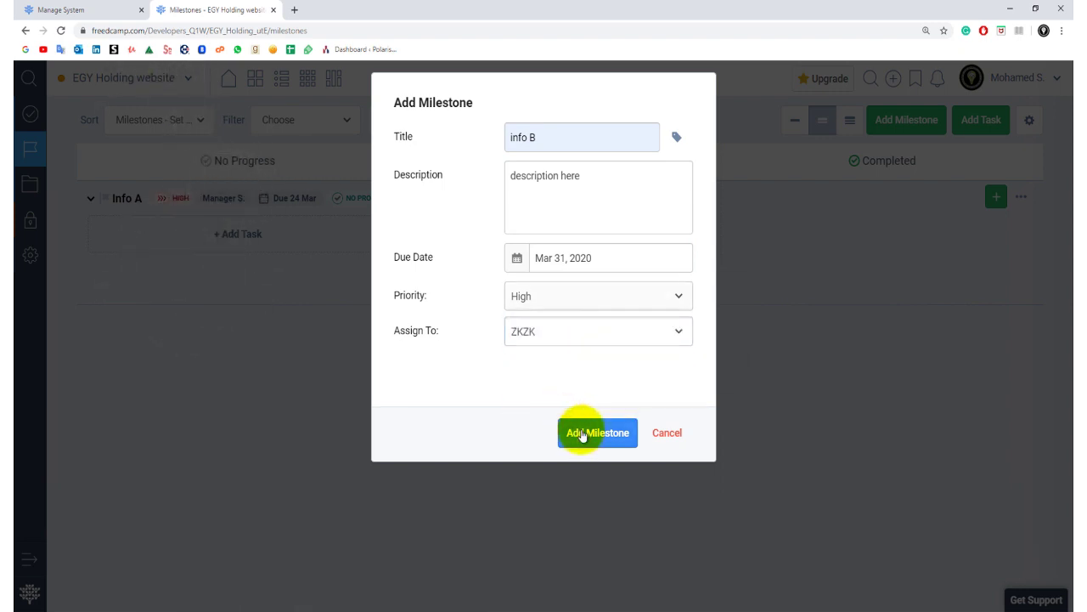
click(581, 432)
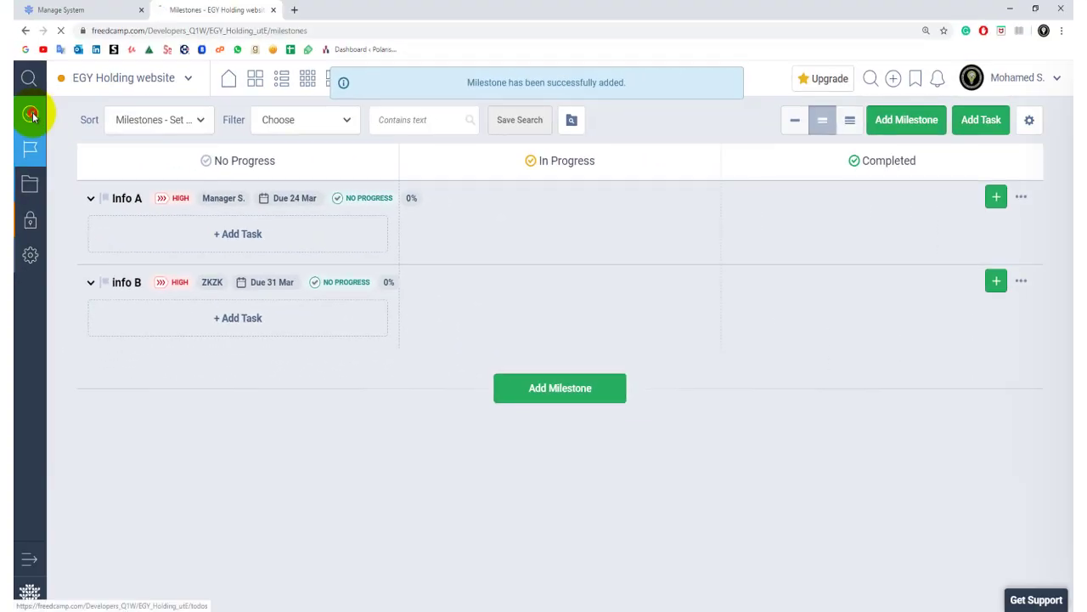
- Associate the "test" task in Planning Phase A with the Info A milestone and save the task
click(32, 117)
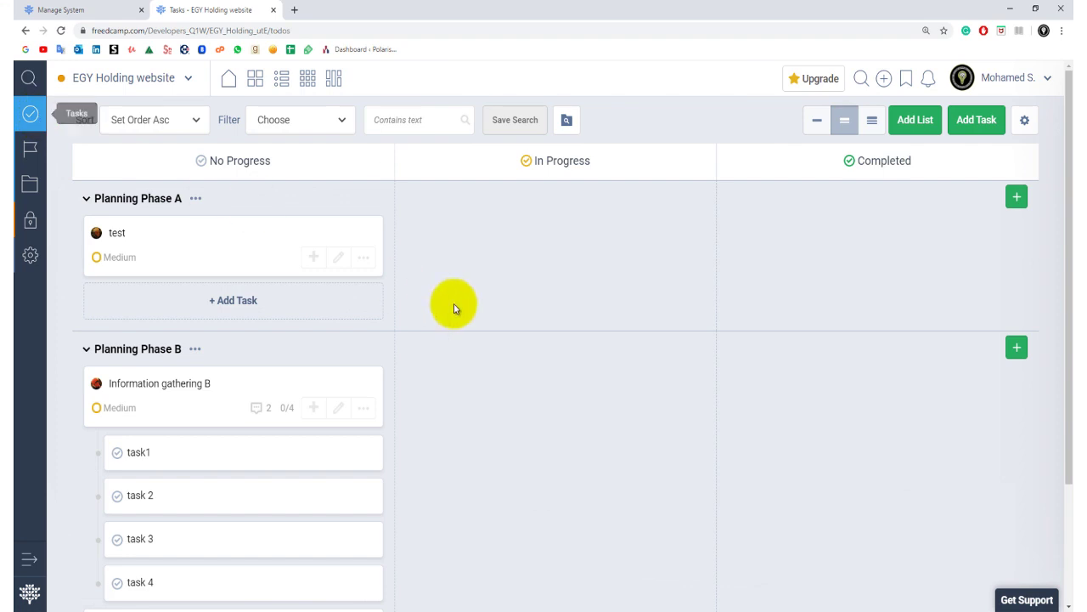
click(339, 265)
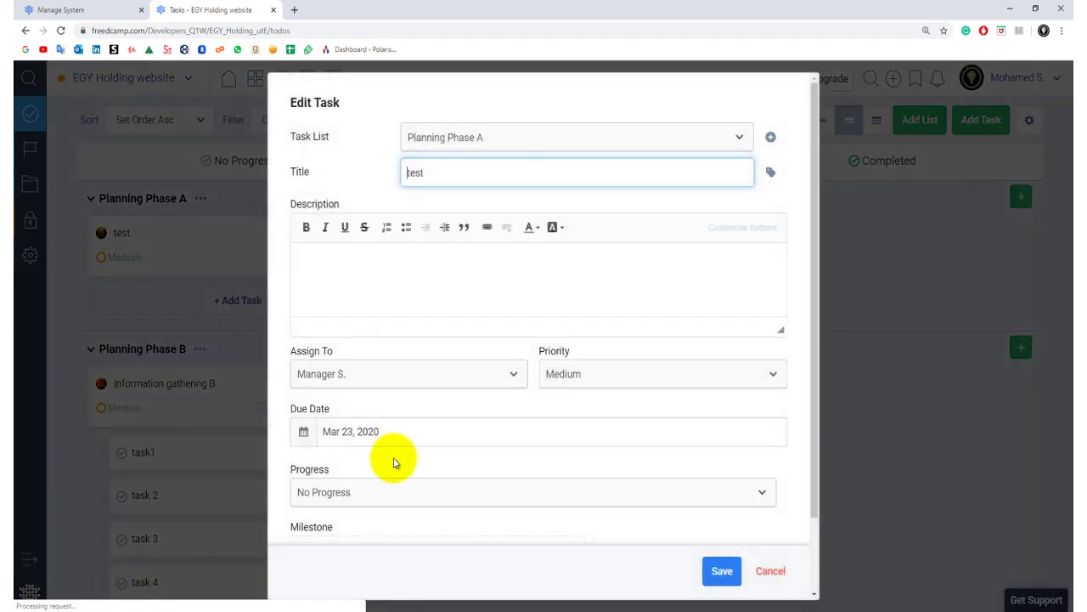
scroll(401, 471, down, 1)
click(328, 464)
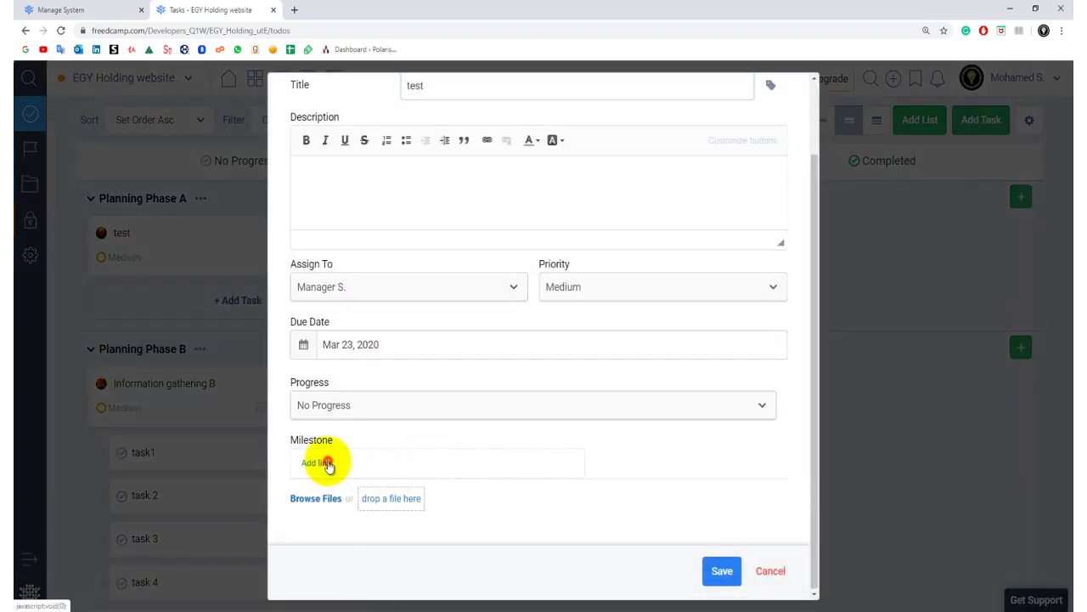
scroll(328, 465, down, 1)
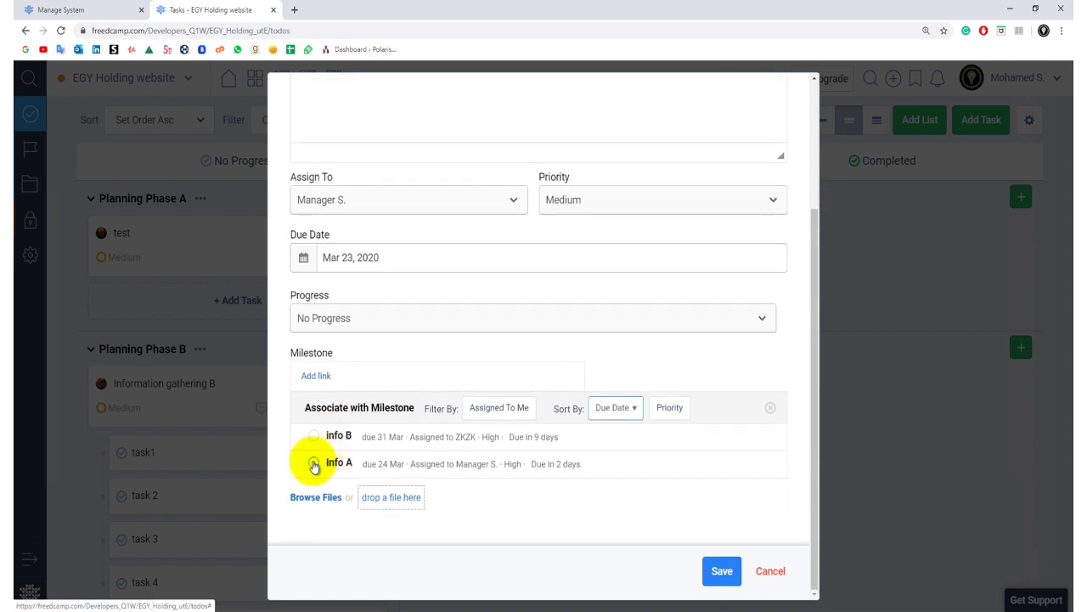
click(314, 463)
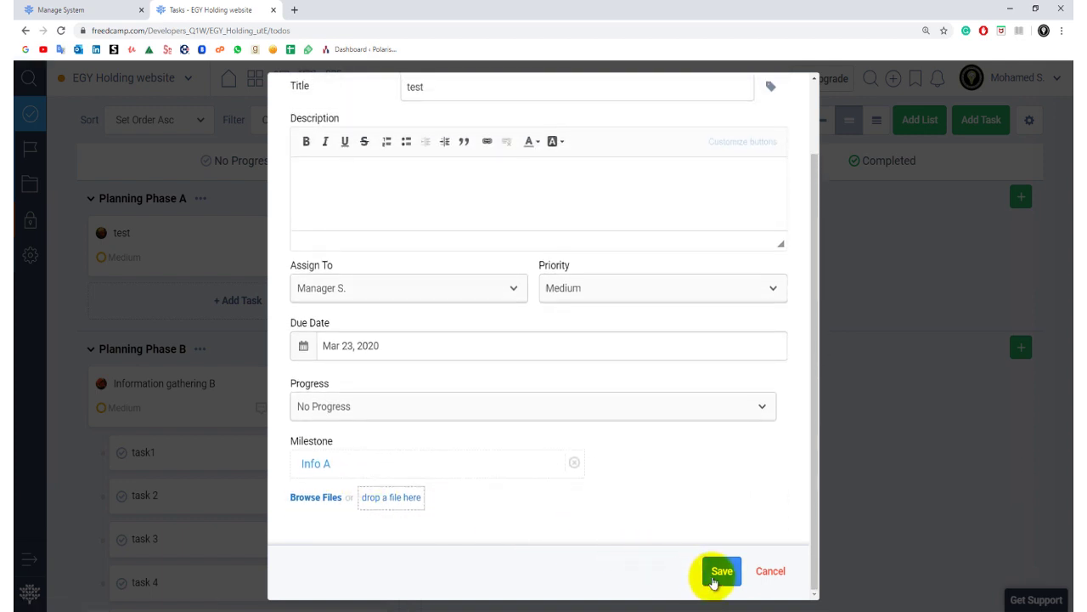
click(357, 350)
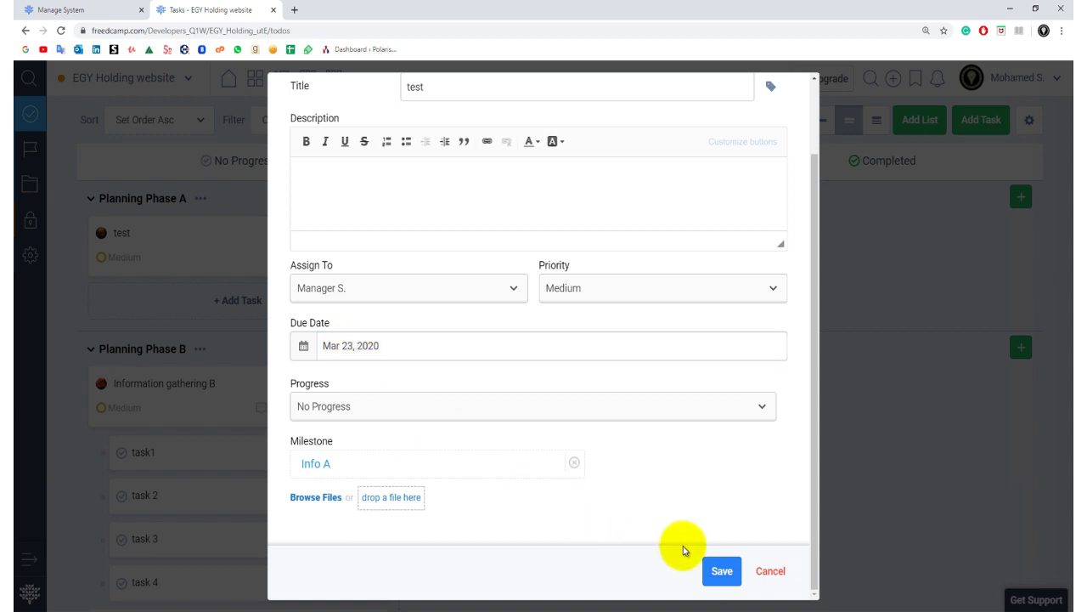
click(722, 570)
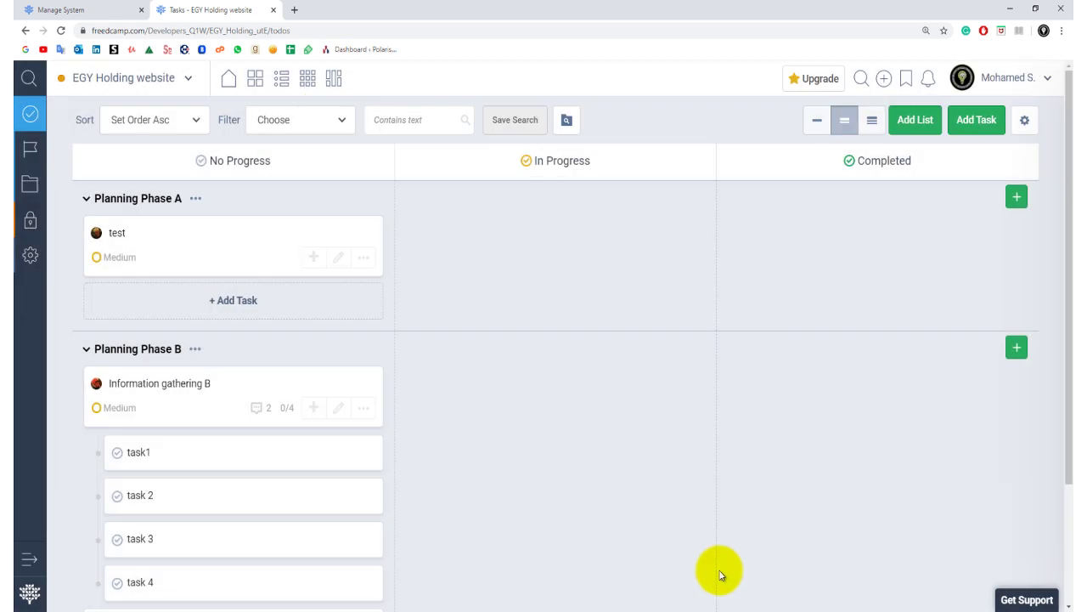
- Associate the "Information gathering B" task in Planning Phase B with the info B milestone and save the task
click(335, 411)
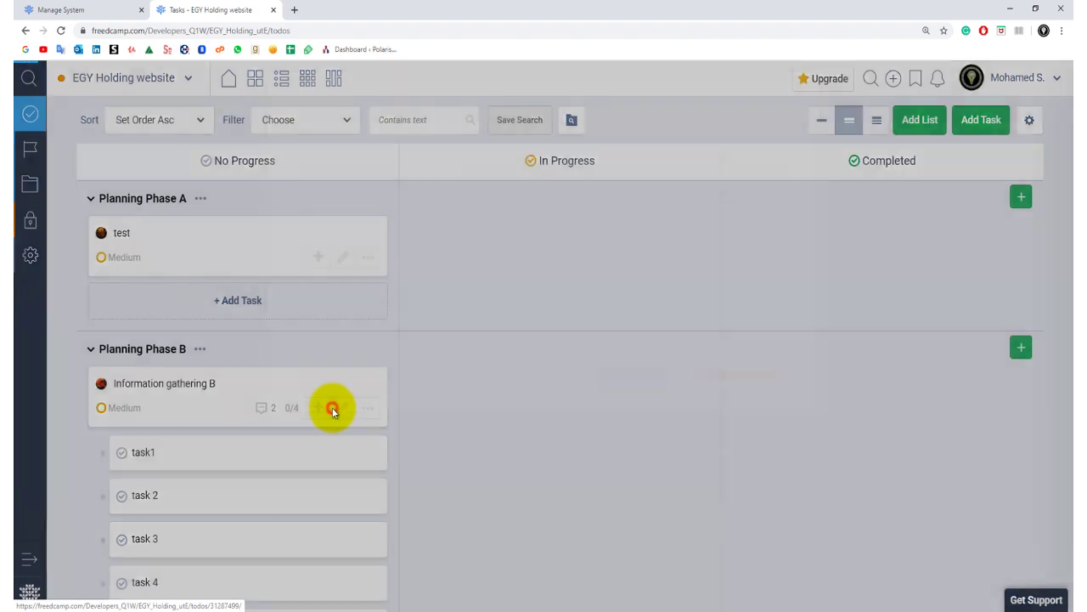
click(374, 430)
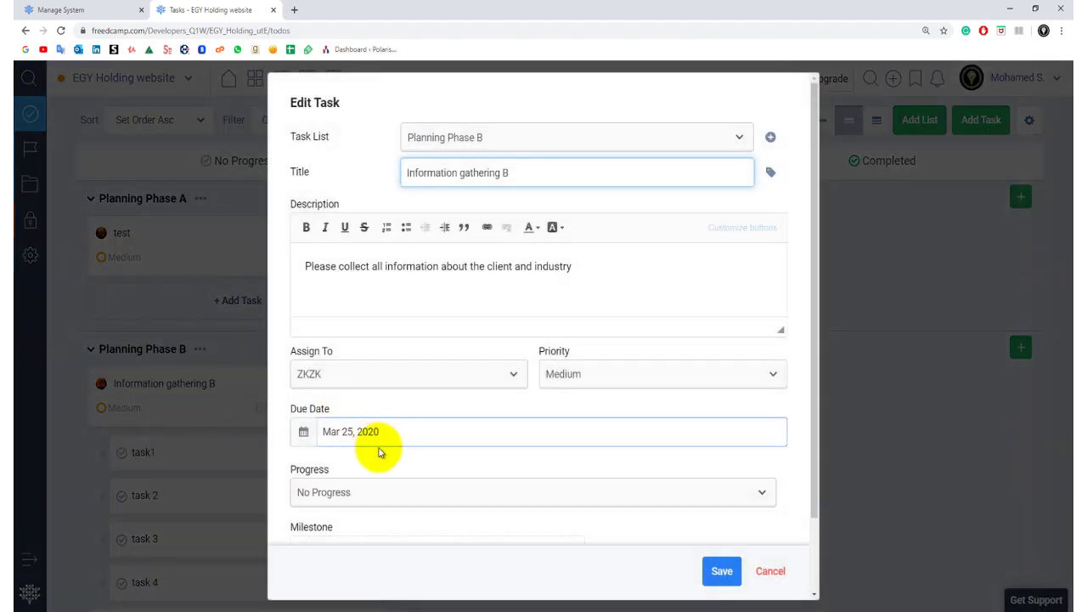
scroll(380, 452, down, 1)
click(320, 462)
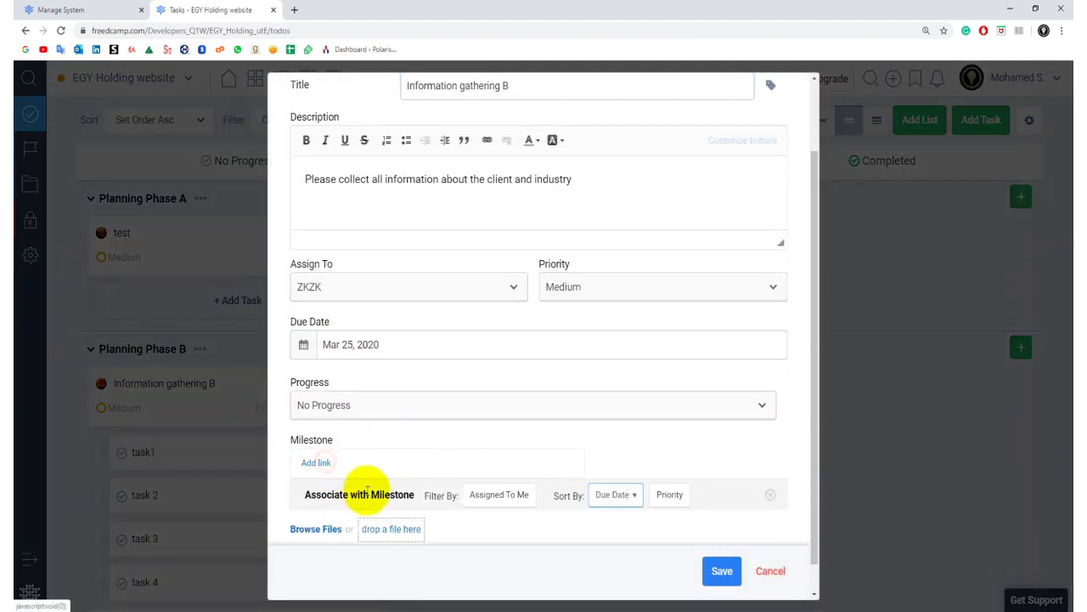
scroll(368, 491, down, 1)
click(314, 436)
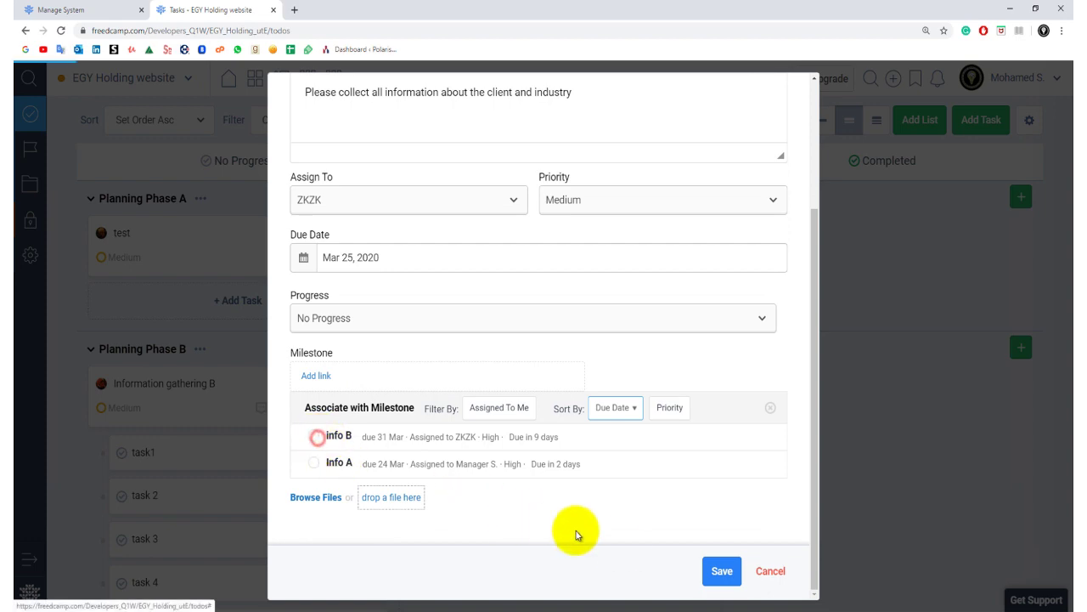
click(720, 572)
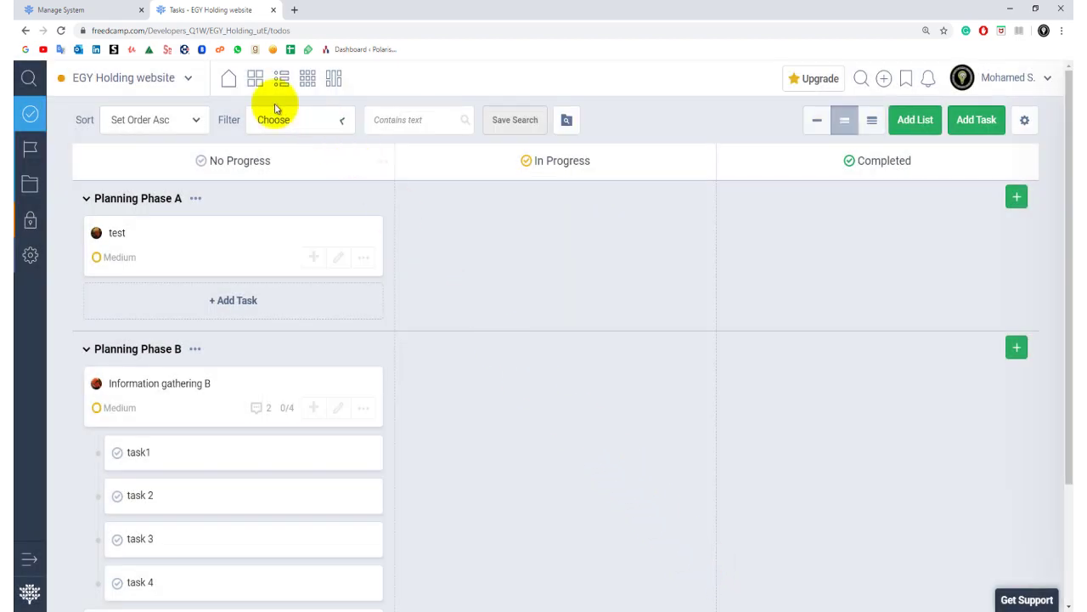
- Review the tasks grouped under both milestones and check the milestone and due date in the "Information gathering B" editing form
click(34, 150)
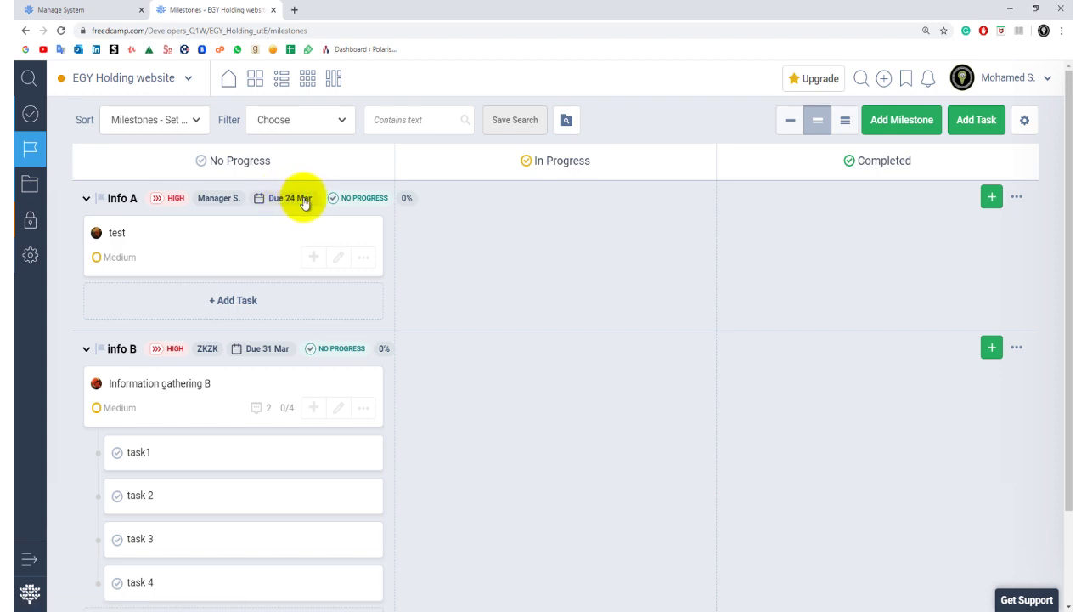
scroll(382, 370, down, 1)
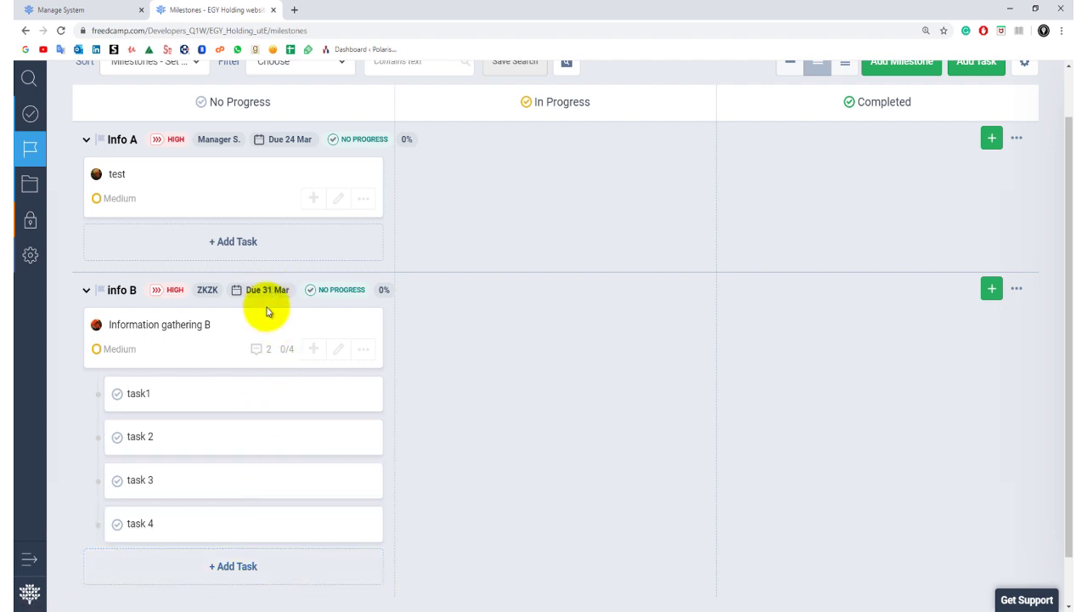
click(339, 350)
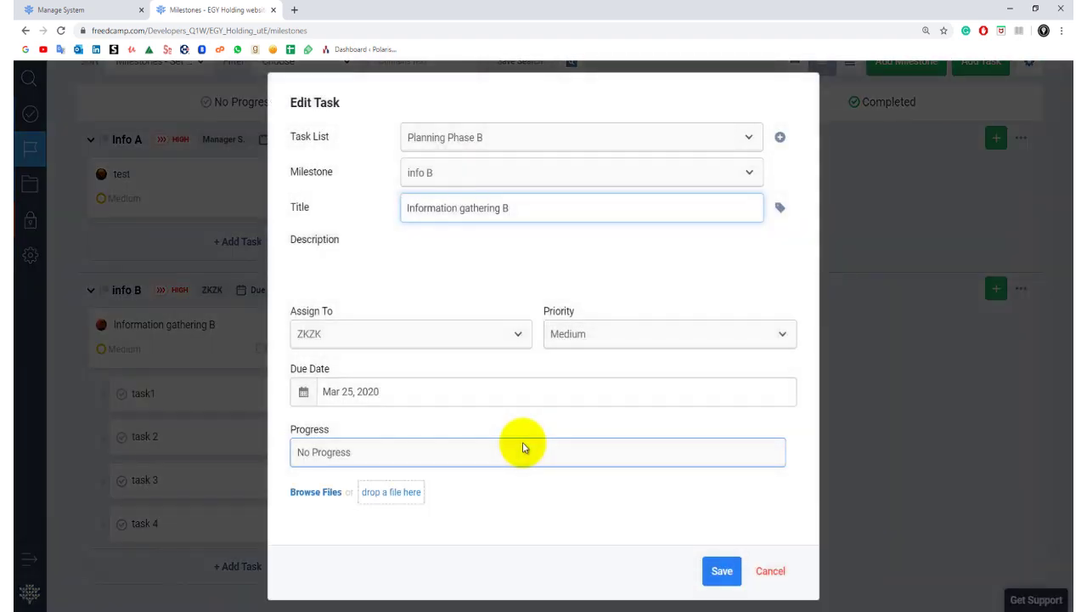
click(766, 571)
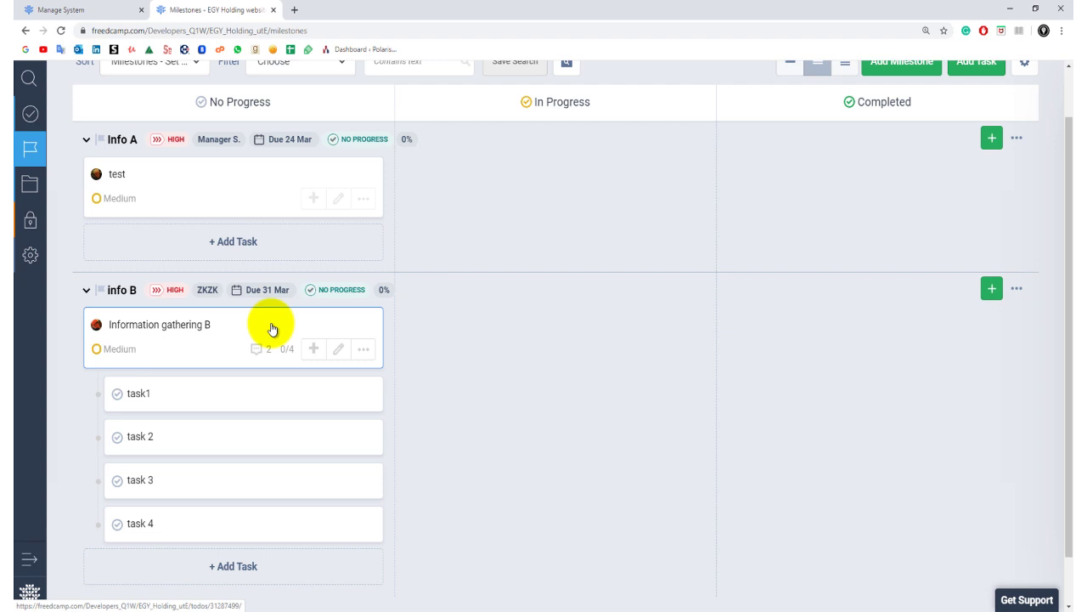
scroll(272, 330, up, 1)
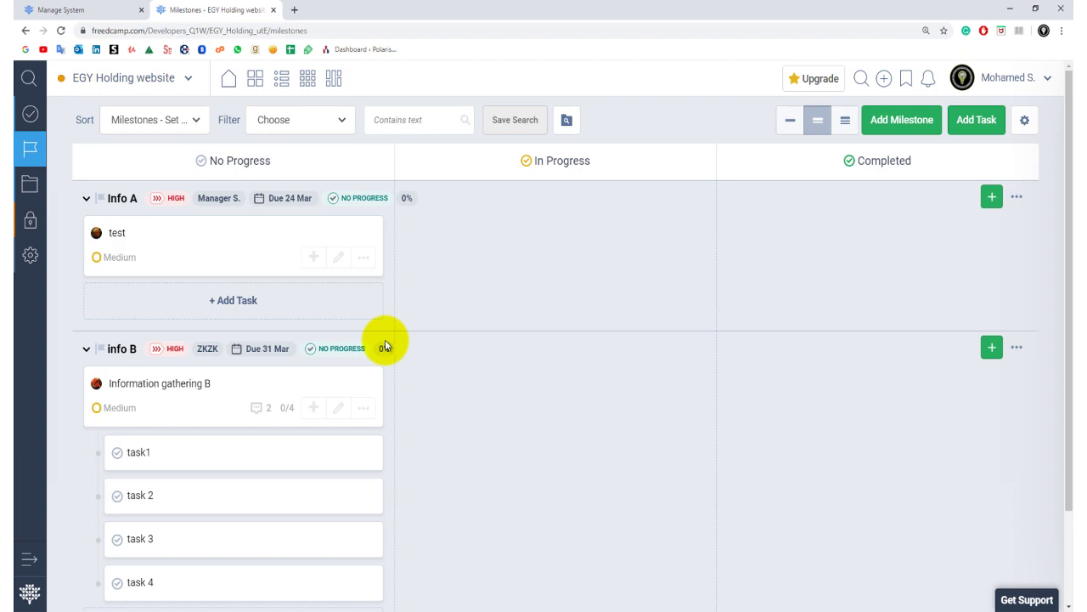
- Enable the Calendar application in the EGY Holding website project's management settings
click(31, 255)
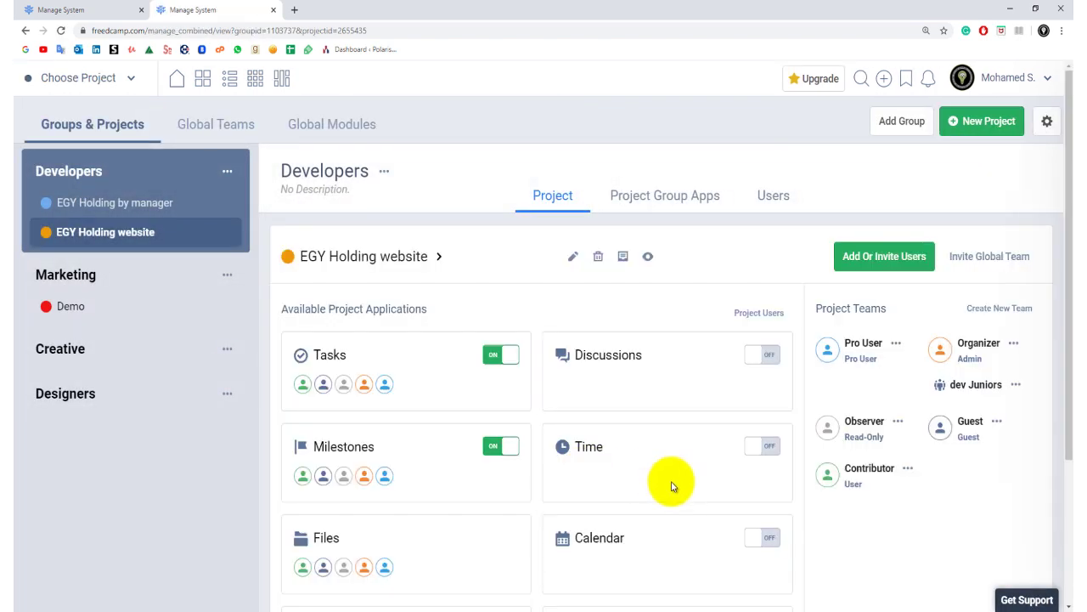
scroll(671, 486, down, 1)
click(760, 481)
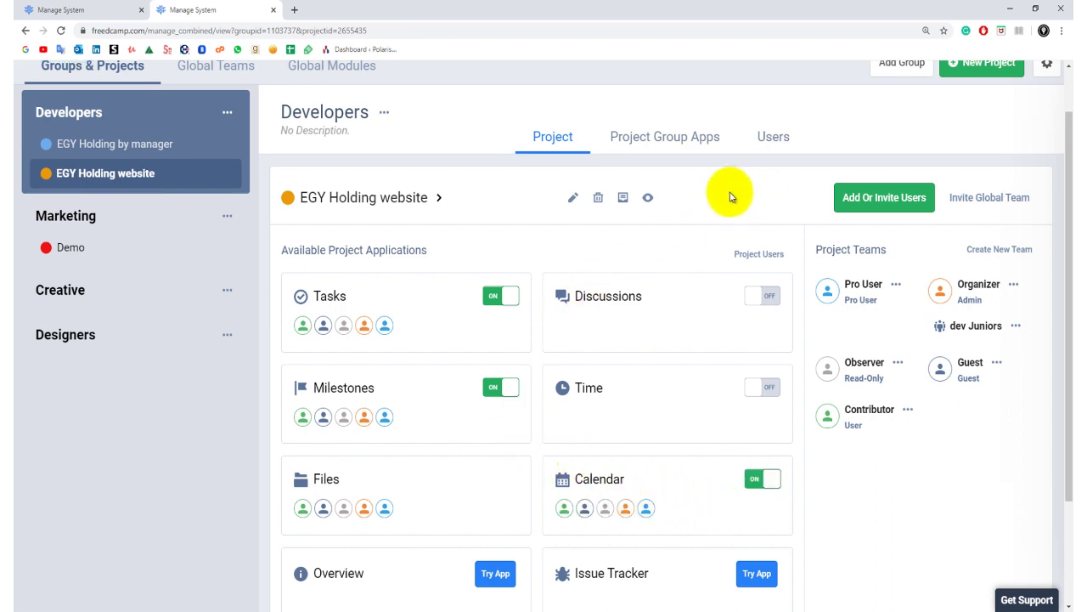
- Reopen the EGY Holding website project, close the leftover management page, and view the project's calendar
click(648, 202)
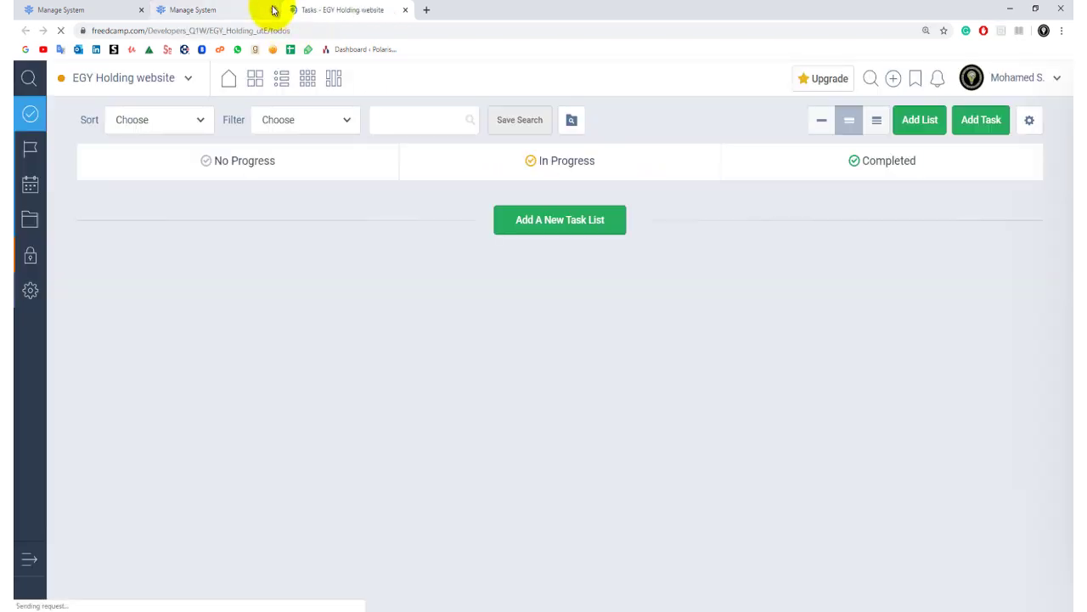
click(274, 10)
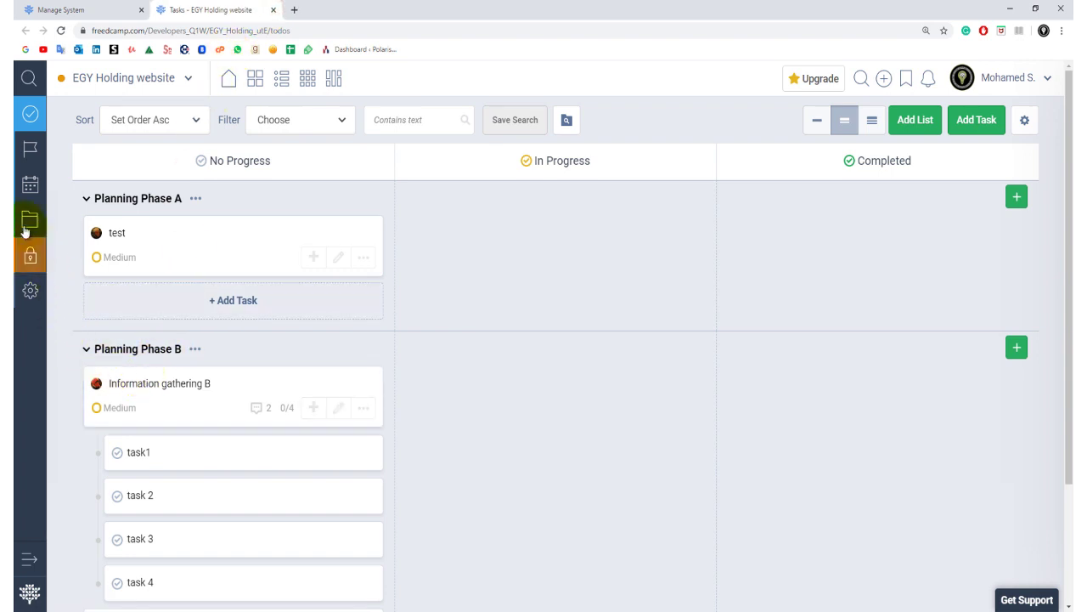
click(28, 185)
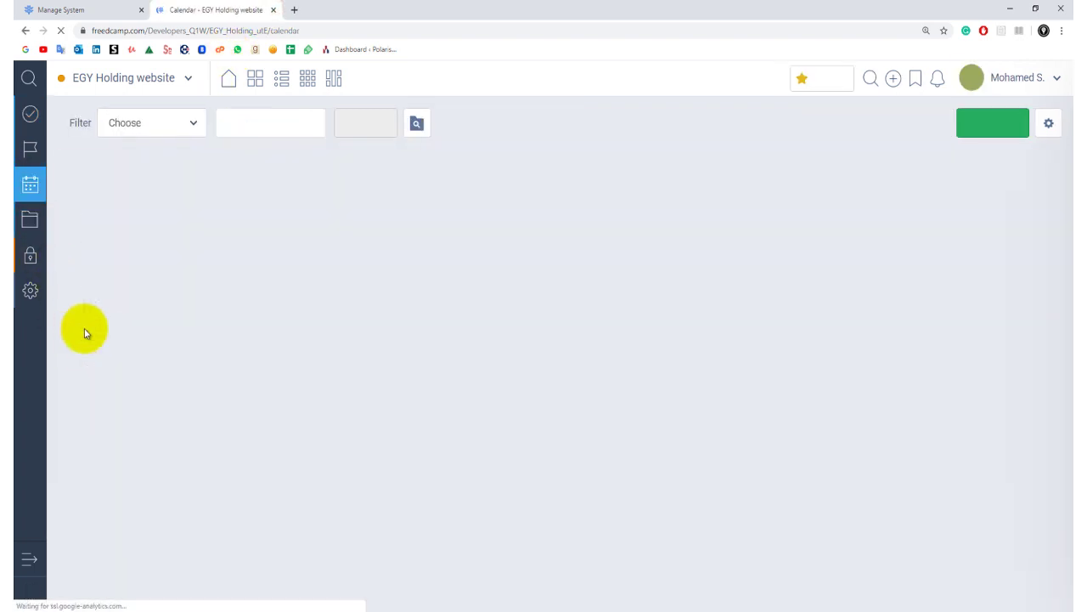
scroll(238, 417, down, 1)
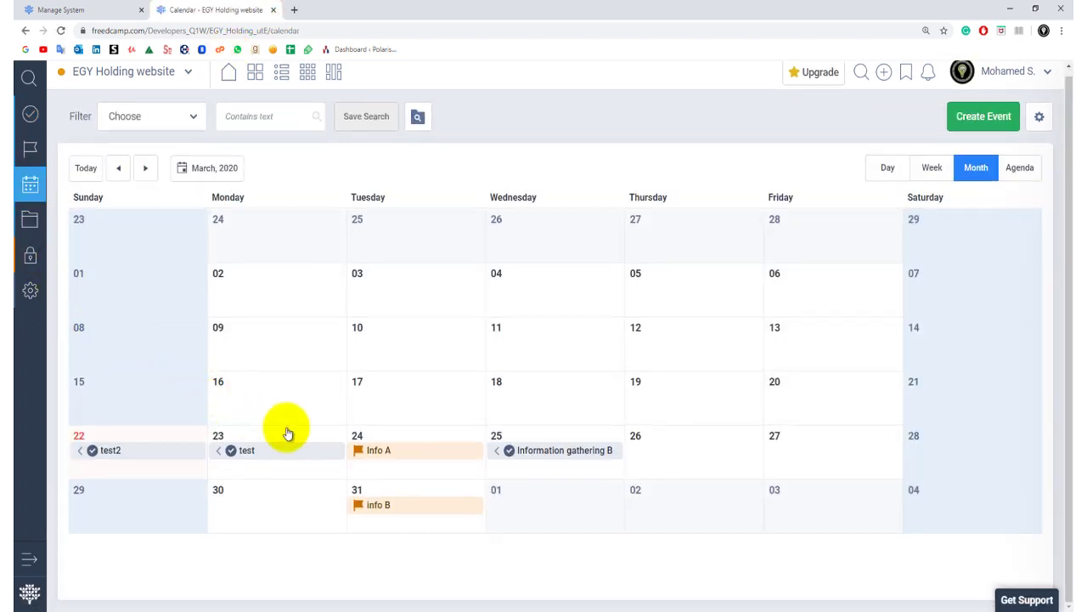